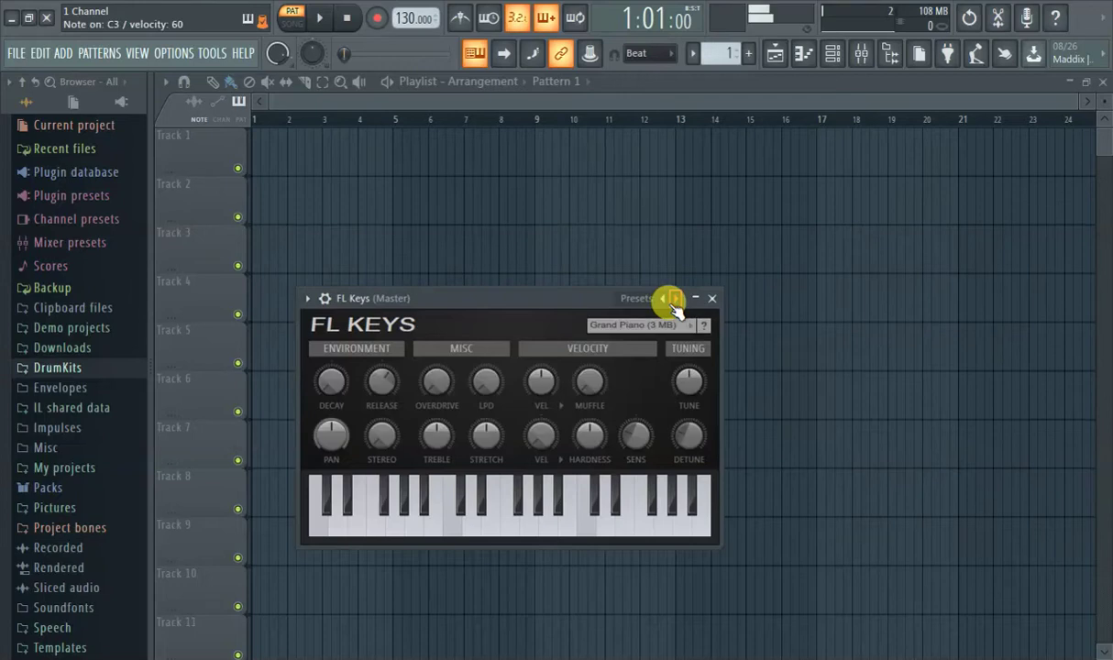
# Audition the FL Keys presets Broken Piano, Compressed Piano, Concert Piano and Dark Piano, and settle on the default preset
pyautogui.click(676, 299)
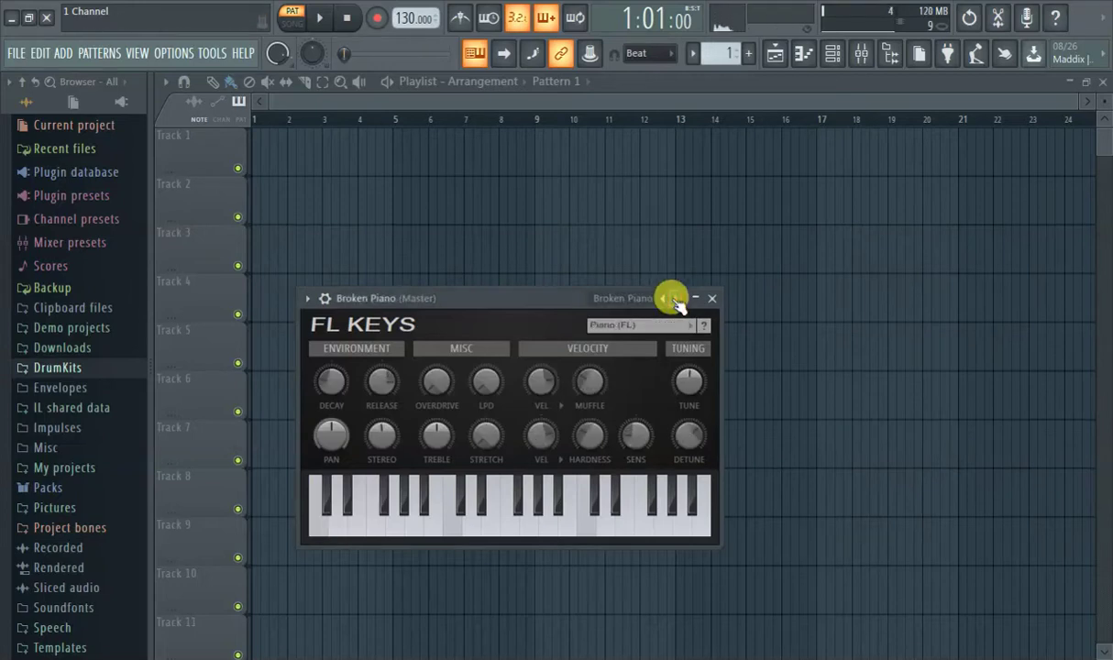
pyautogui.click(676, 298)
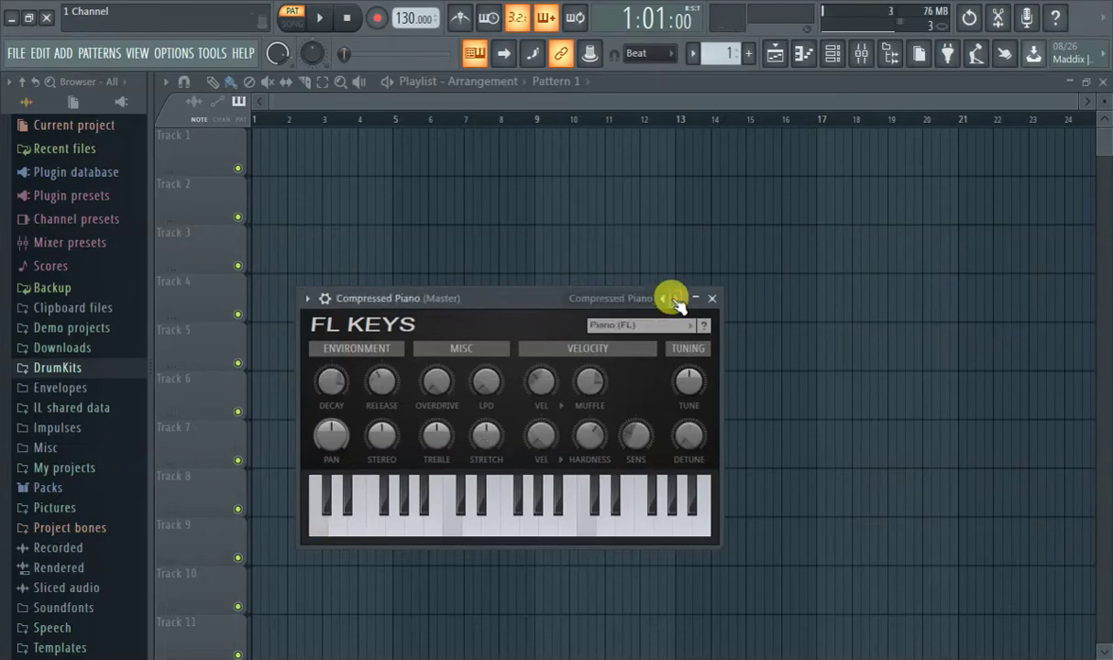
pyautogui.click(676, 298)
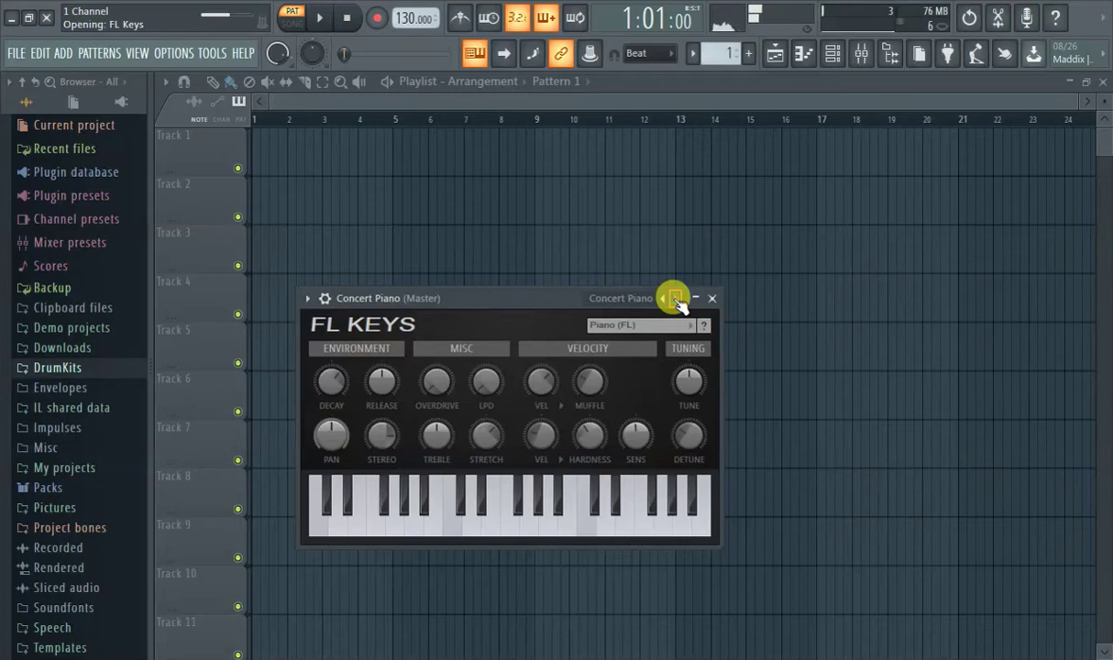
pyautogui.click(676, 298)
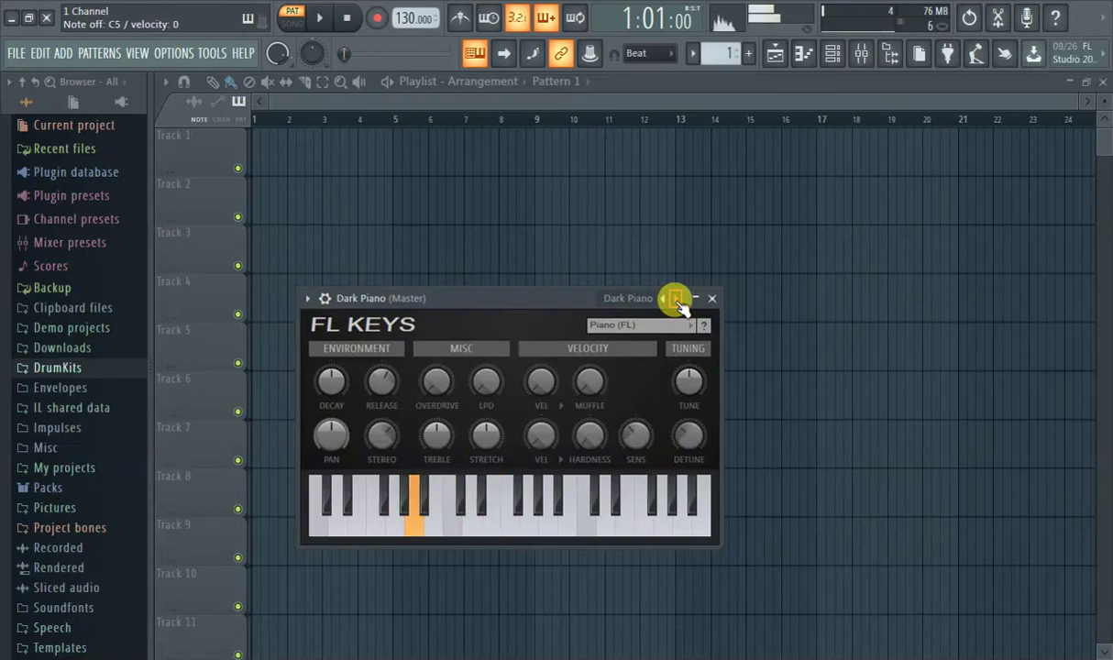
pyautogui.click(677, 300)
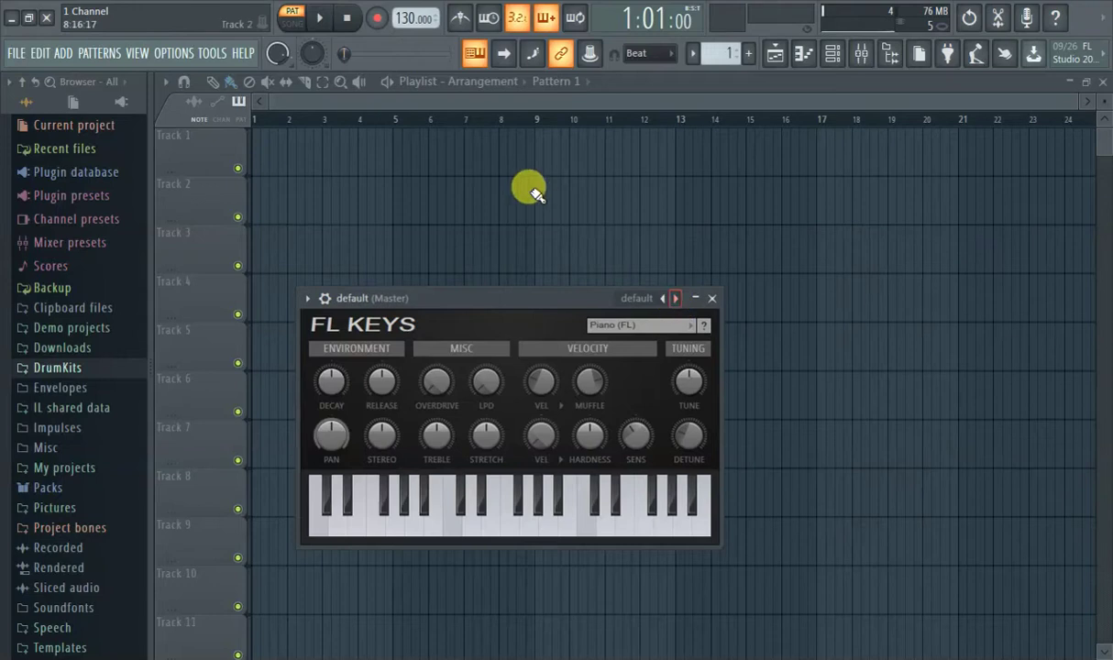
# Place a Pattern 1 clip at bar 1 of Track 1 in the playlist and set the main snap to 1/2 beat
pyautogui.click(253, 133)
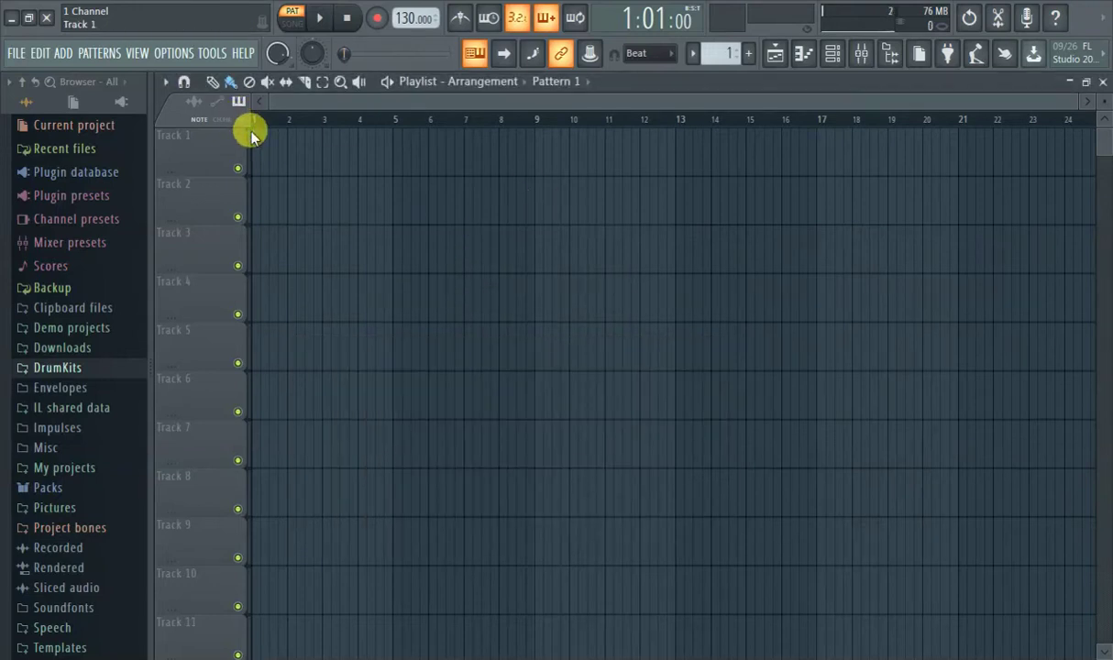
pyautogui.click(256, 137)
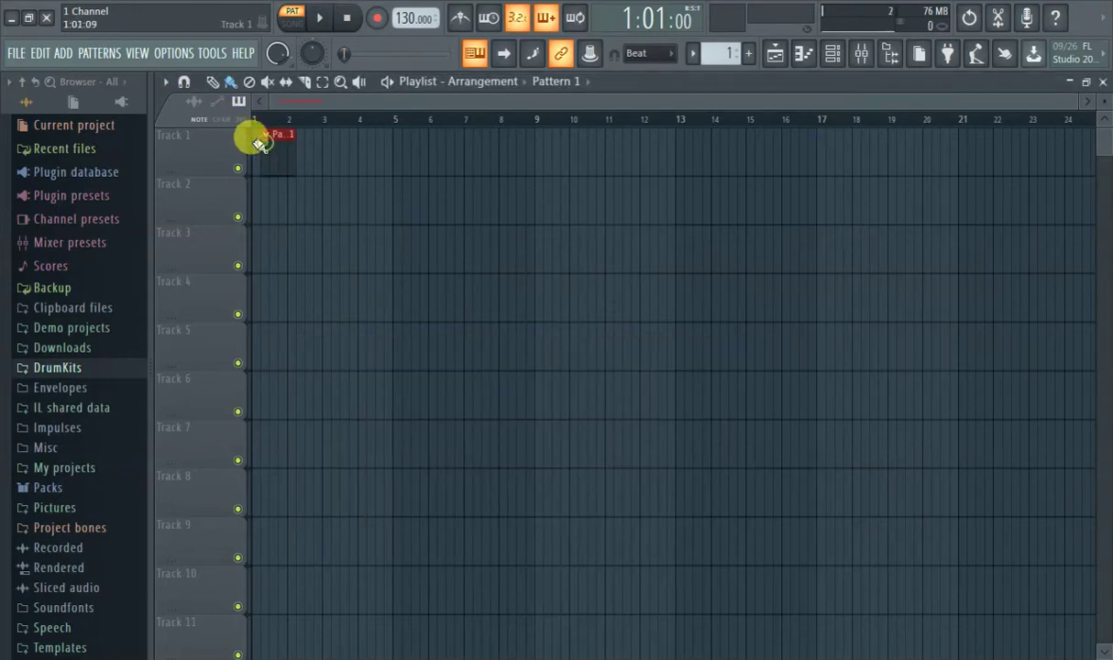
pyautogui.click(661, 52)
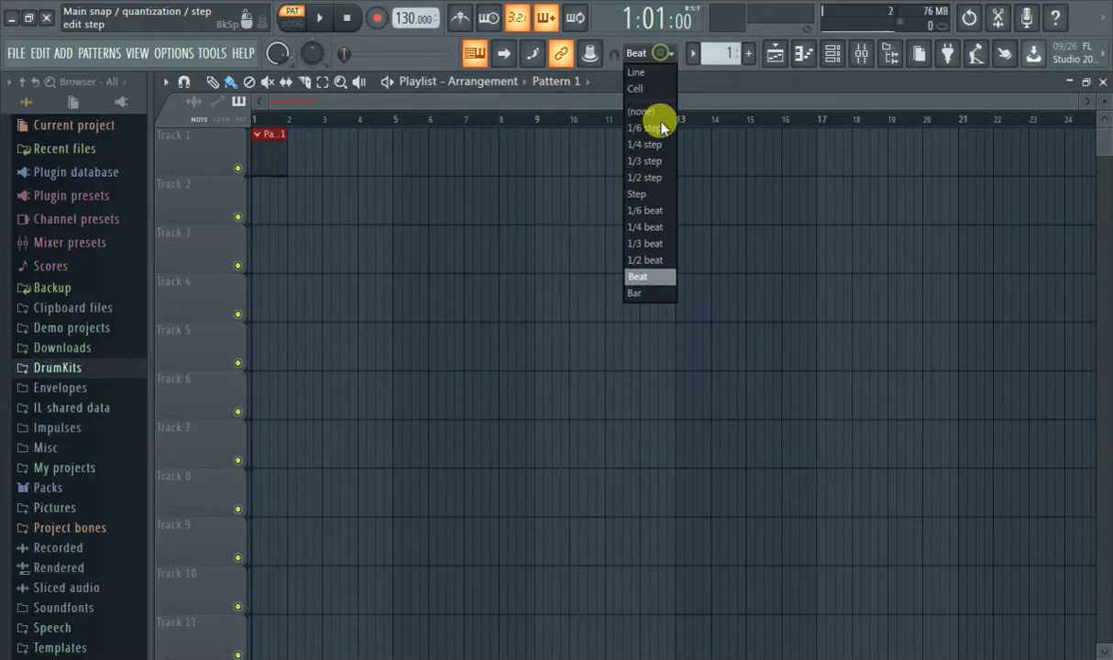
pyautogui.click(644, 259)
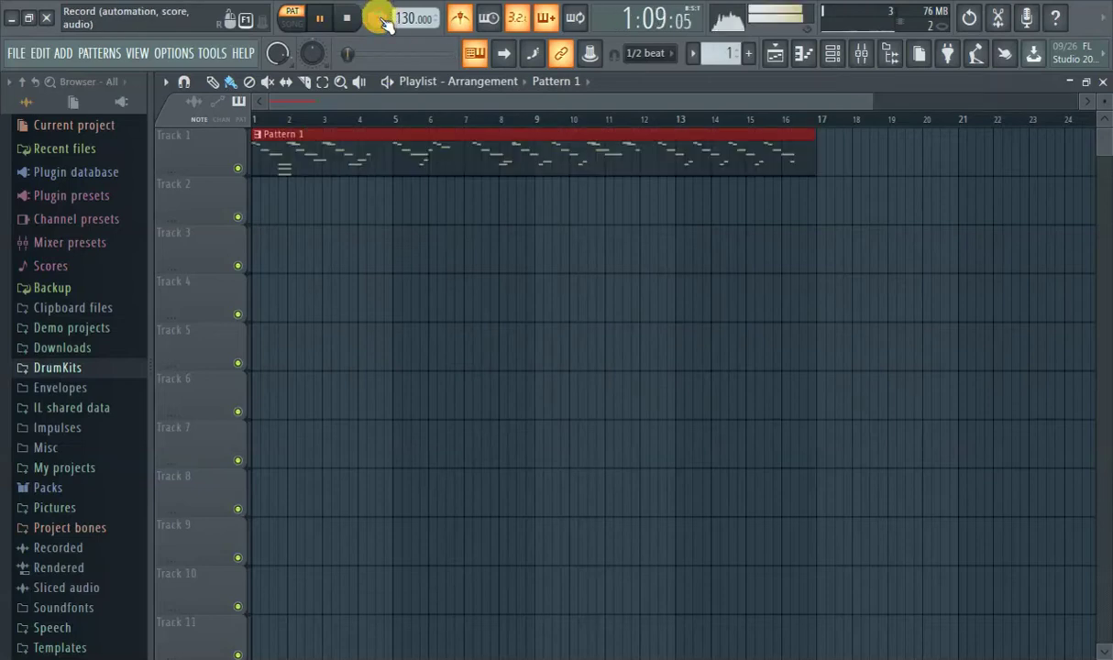
# Trim the opening of the recorded Pattern 1 clip, align the remaining part to bar 1 of Track 1 and play the song from there
pyautogui.click(406, 156)
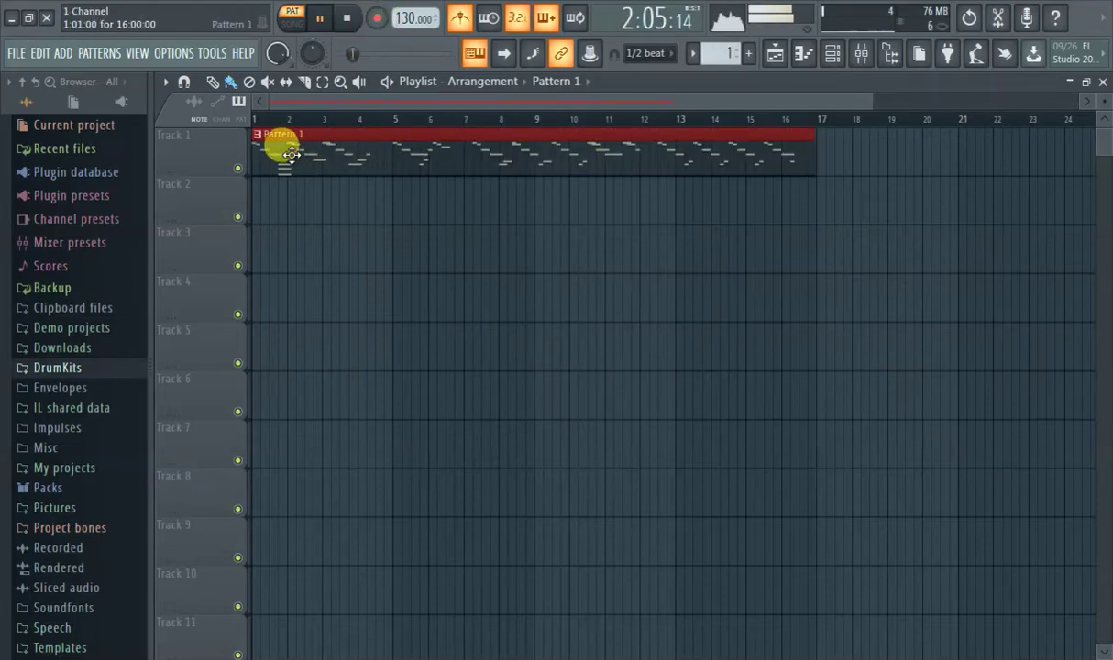
pyautogui.moveTo(257, 153); pyautogui.dragTo(211, 137)
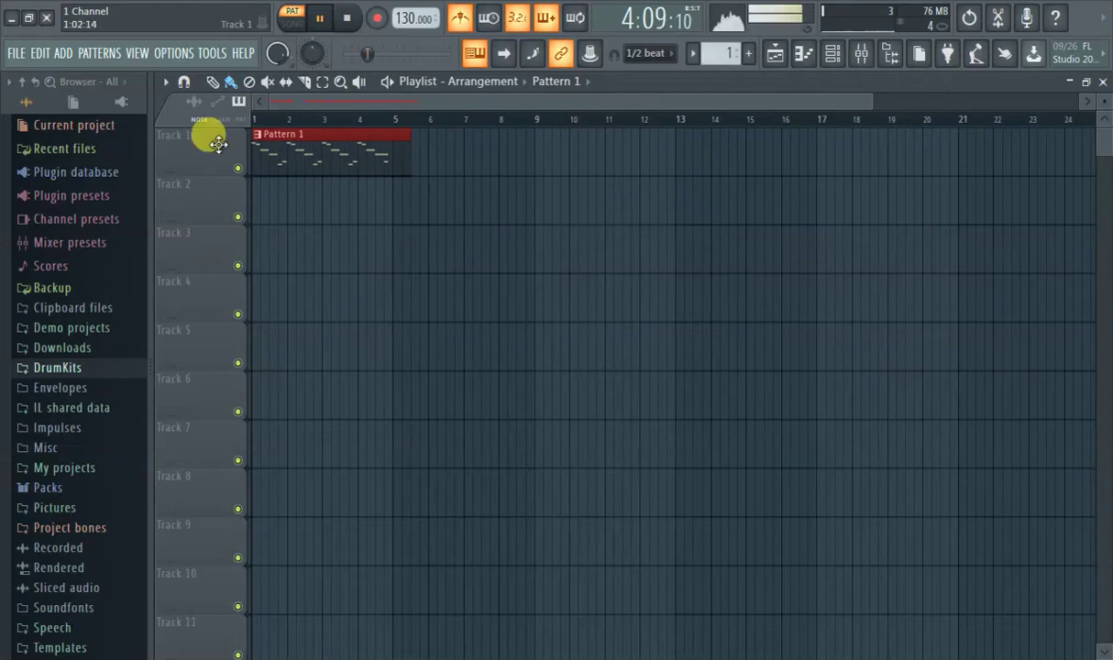
pyautogui.click(264, 118)
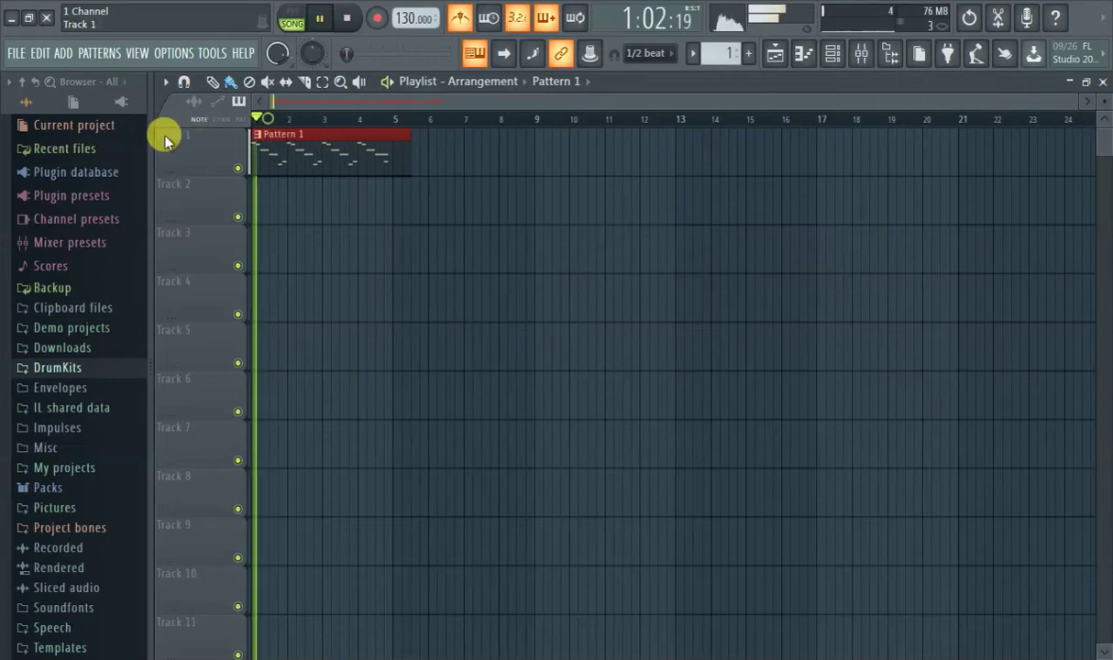
# In Pattern 1's piano roll, lengthen the final E4 in bar 16 to about two beats and shorten the preceding A4 to end where it begins
pyautogui.doubleClick(281, 138)
pyautogui.scroll(-6, 495, 168)
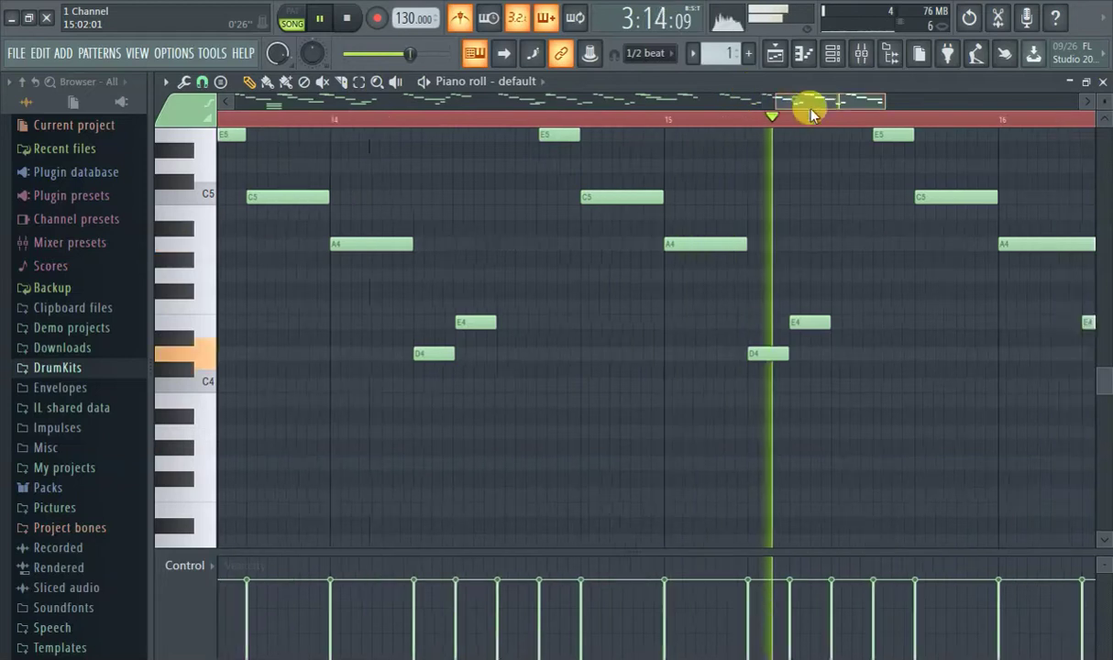
pyautogui.scroll(2, 917, 260)
pyautogui.moveTo(704, 416); pyautogui.dragTo(830, 428)
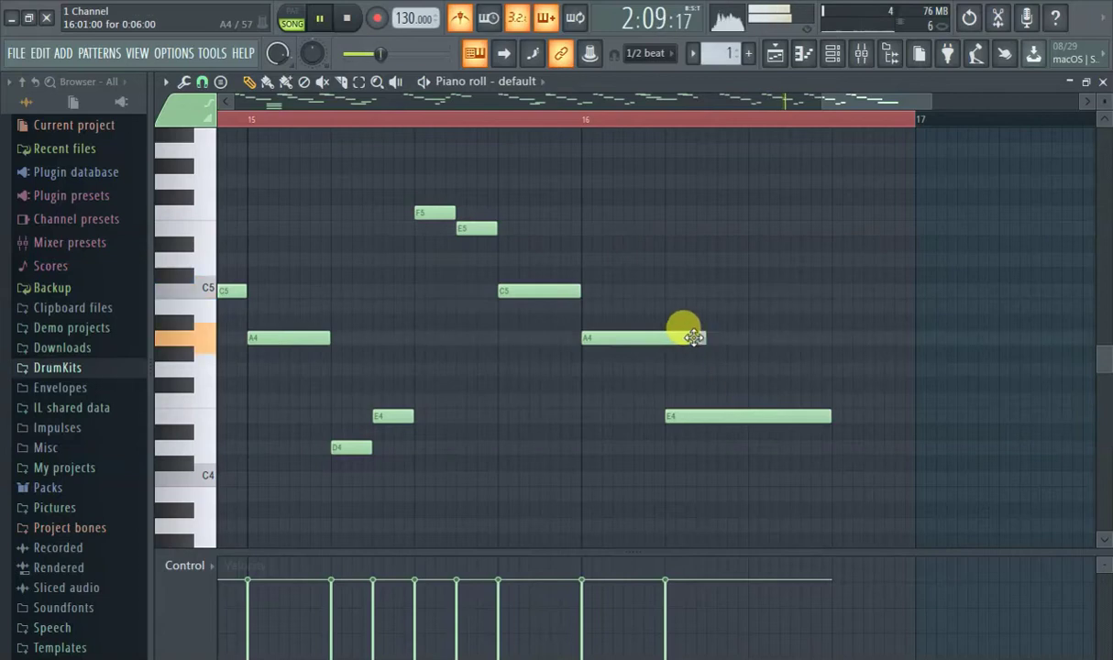
pyautogui.click(710, 337)
pyautogui.rightClick(716, 342)
pyautogui.moveTo(704, 340); pyautogui.dragTo(668, 337)
# Route the default piano channel to mixer track 5 in the channel rack and show the mixer
pyautogui.click(863, 54)
pyautogui.click(863, 54)
pyautogui.click(832, 53)
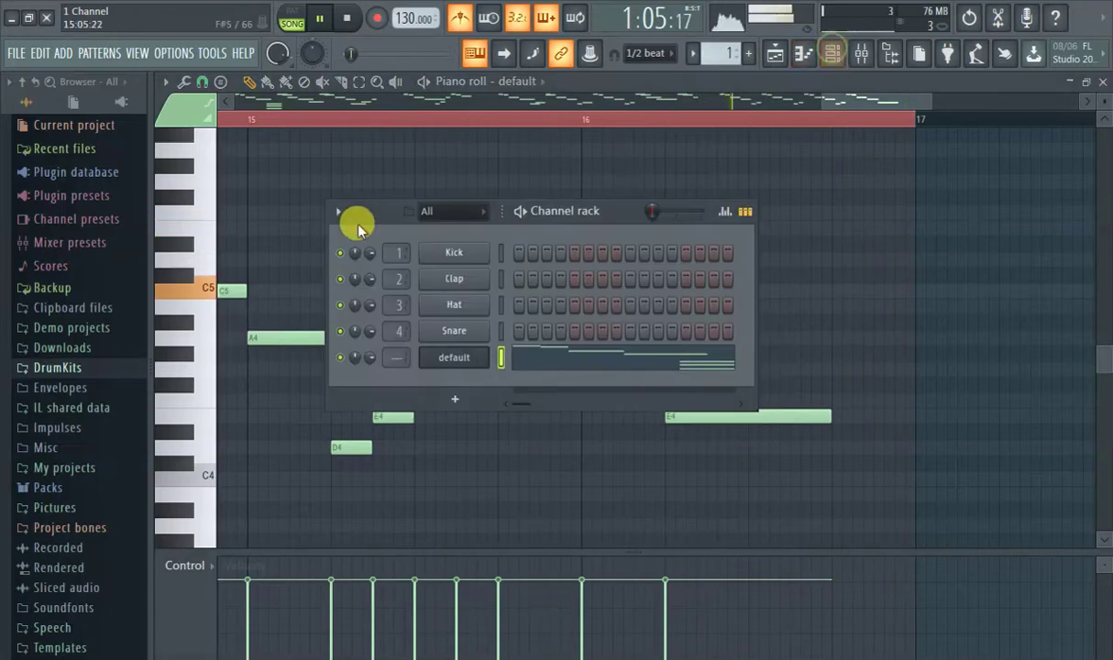
pyautogui.scroll(5, 400, 358)
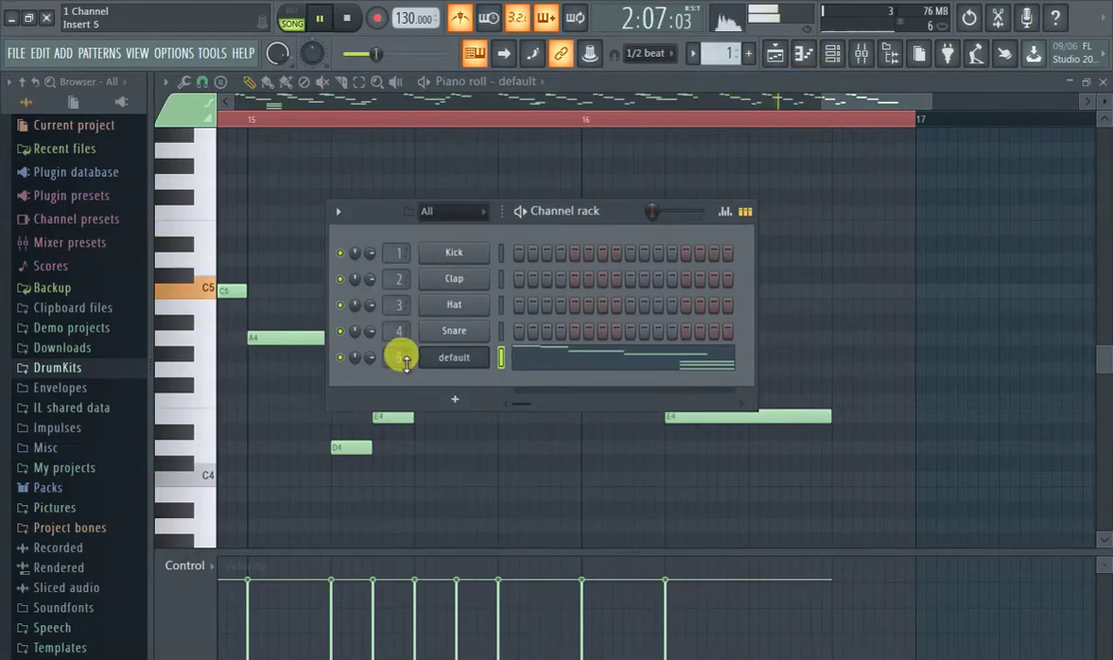
pyautogui.click(862, 57)
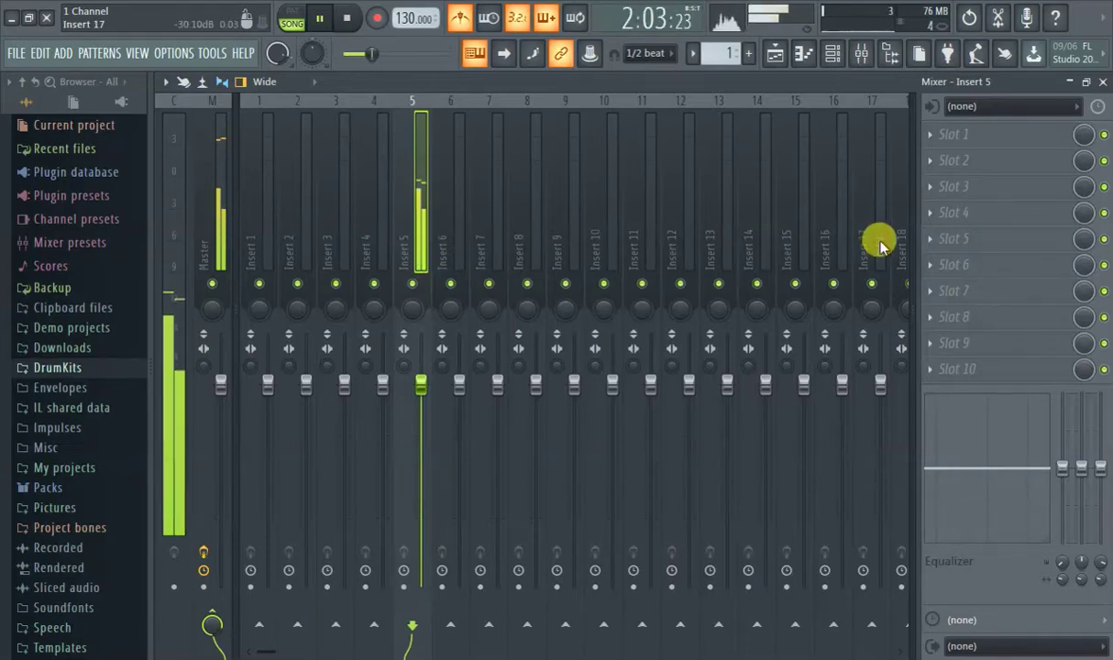
# Load Fruity Convolver into effect slot 1 and Fruity Parametric EQ 2 into slot 2 of mixer Insert 5
pyautogui.click(1009, 143)
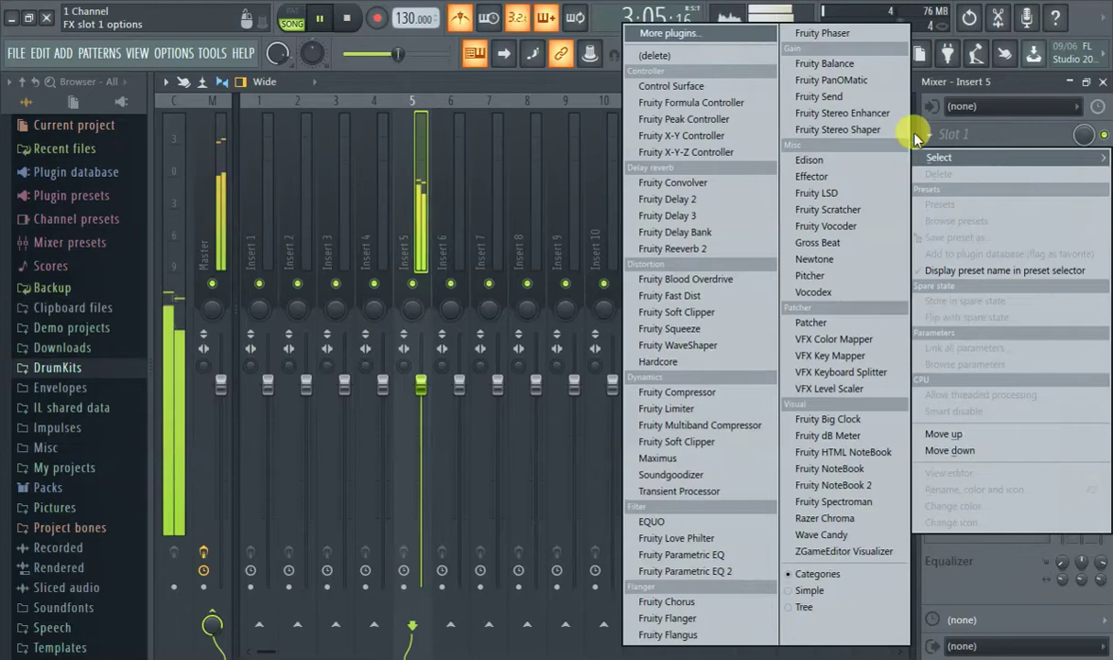
pyautogui.click(679, 182)
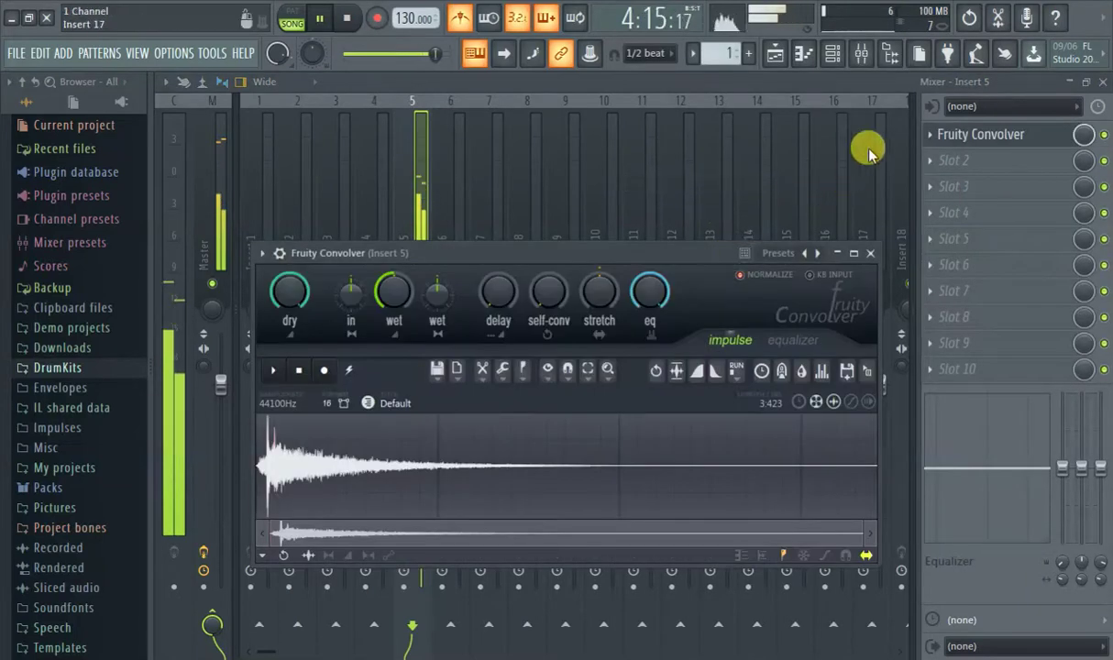
pyautogui.click(897, 82)
pyautogui.click(994, 162)
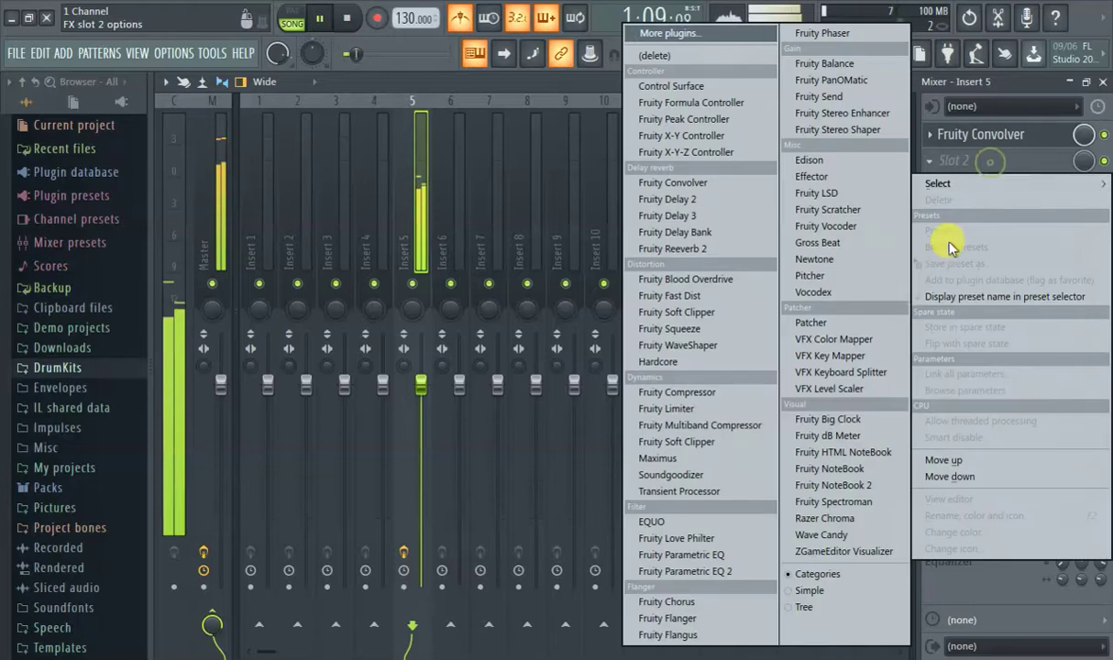
pyautogui.click(727, 572)
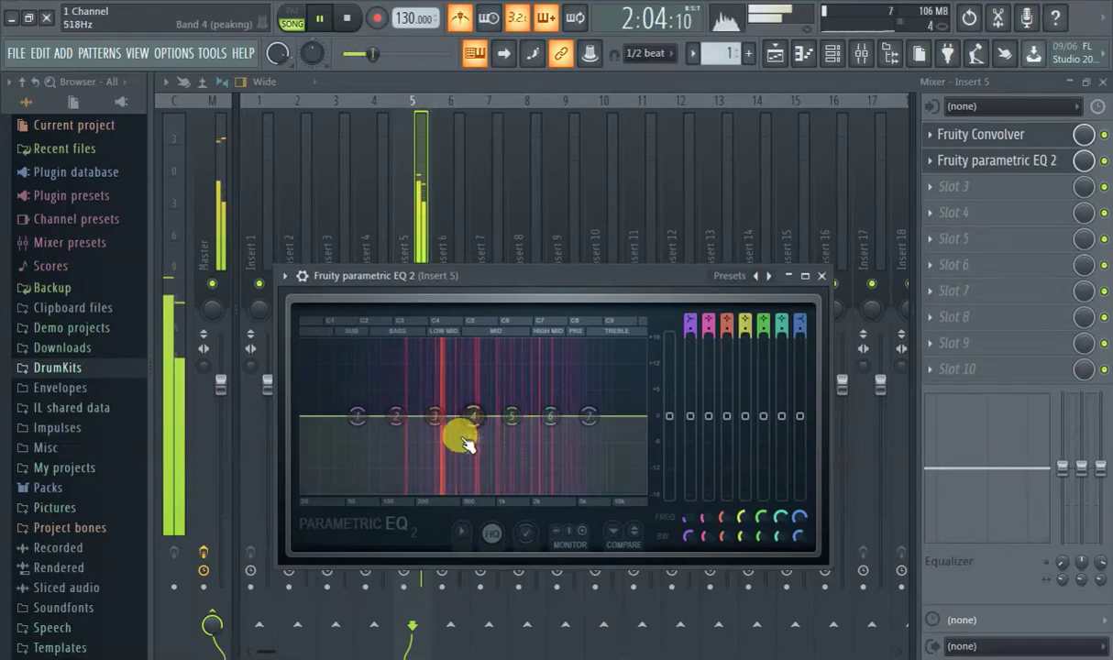
# Roll off the piano's lows and highs in Parametric EQ 2, cutting band 1 to -18 dB at 85 Hz and band 7 to -18 dB
pyautogui.moveTo(355, 428); pyautogui.dragTo(366, 488)
pyautogui.moveTo(588, 417); pyautogui.dragTo(601, 457)
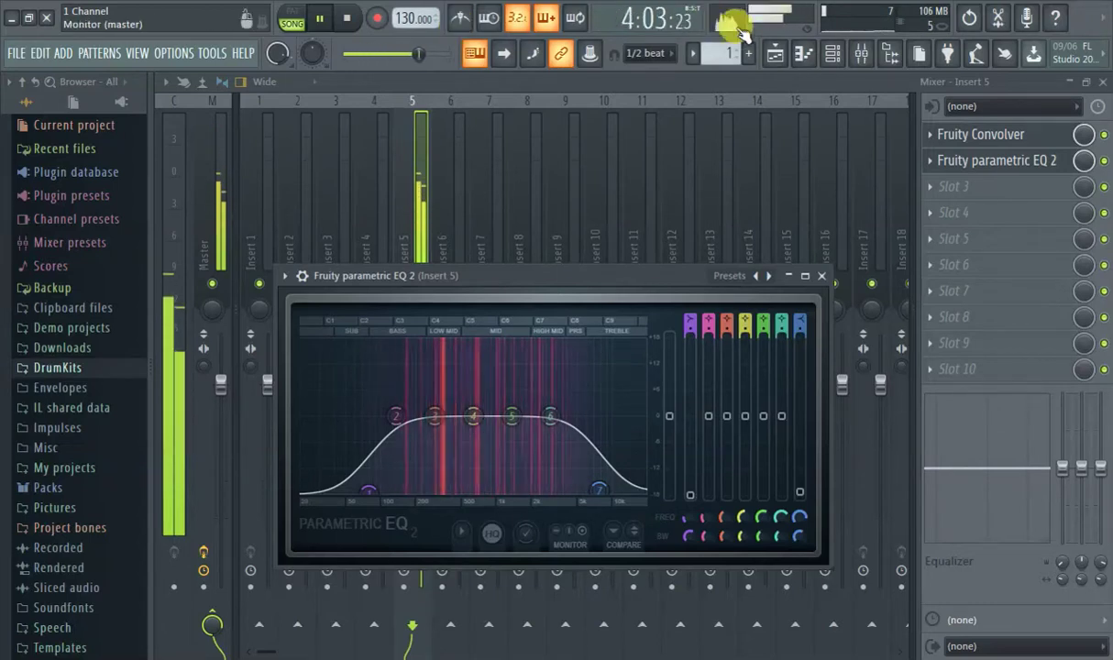
pyautogui.moveTo(368, 490); pyautogui.dragTo(344, 386)
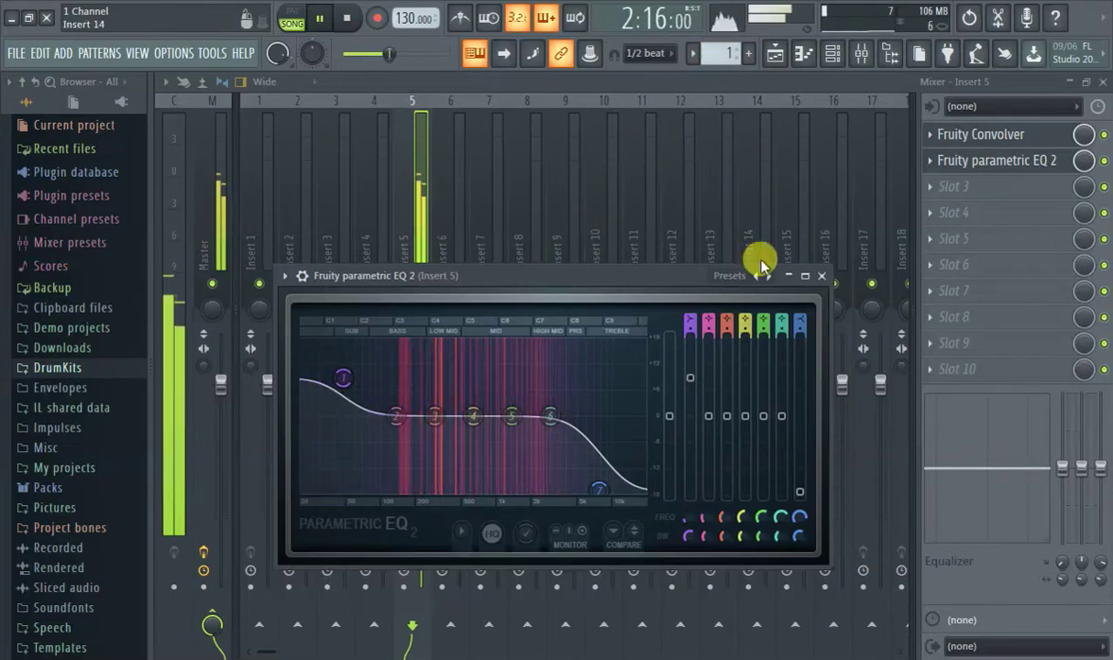
pyautogui.moveTo(599, 490)
pyautogui.mouseDown()
pyautogui.moveTo(603, 351)
pyautogui.moveTo(598, 492)
pyautogui.mouseUp()
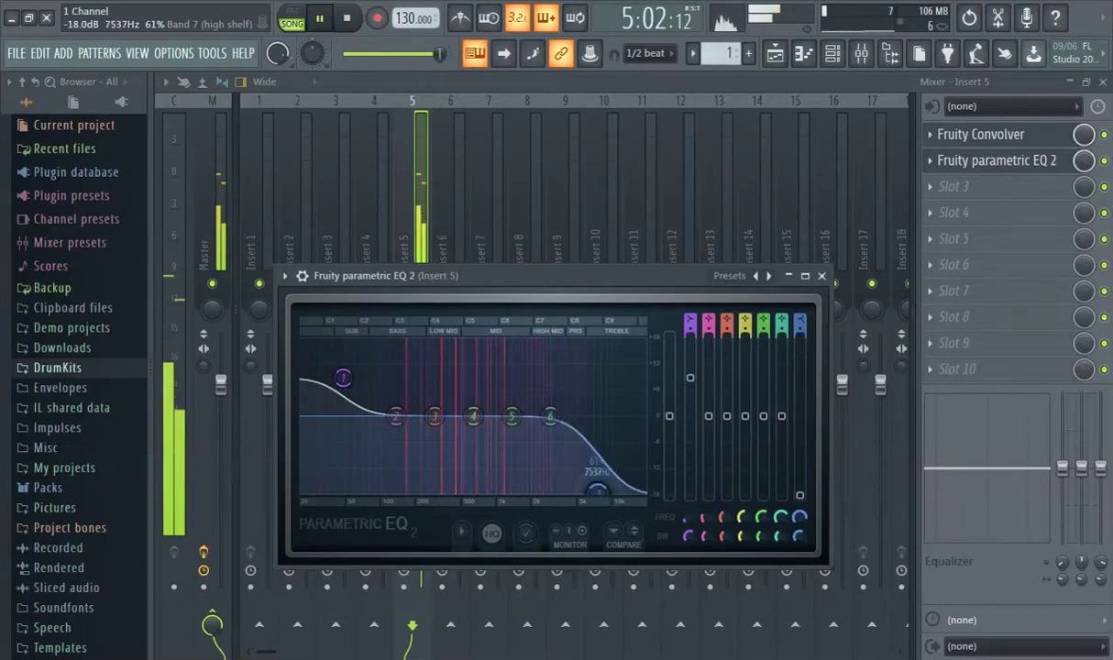
pyautogui.moveTo(344, 378); pyautogui.dragTo(372, 490)
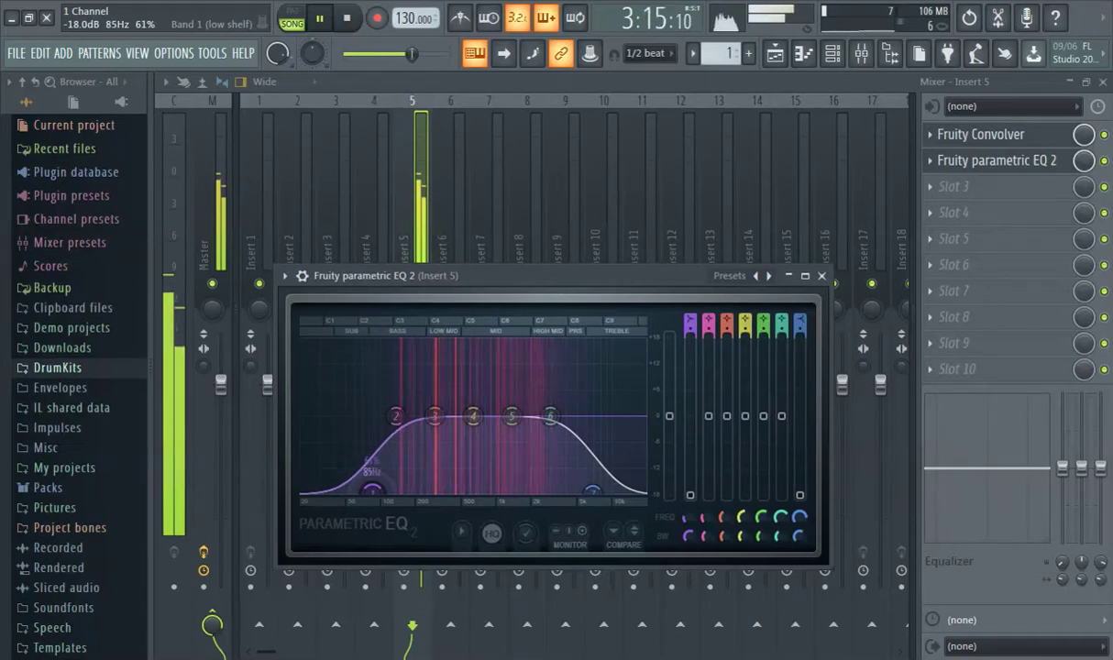
pyautogui.moveTo(596, 493); pyautogui.dragTo(579, 492)
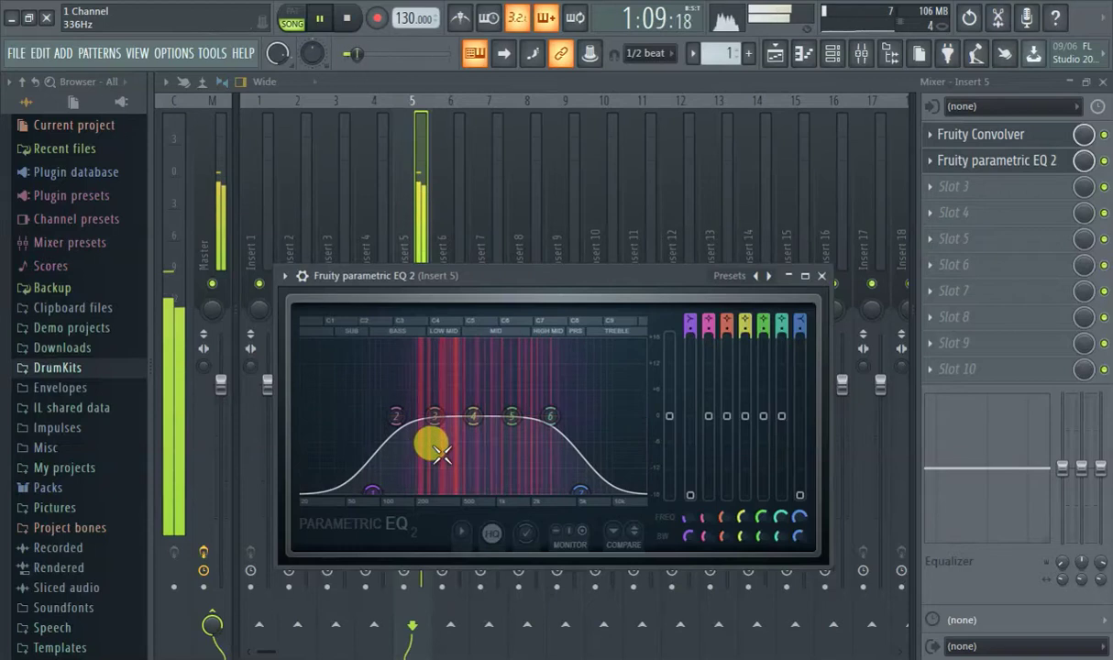
pyautogui.click(483, 78)
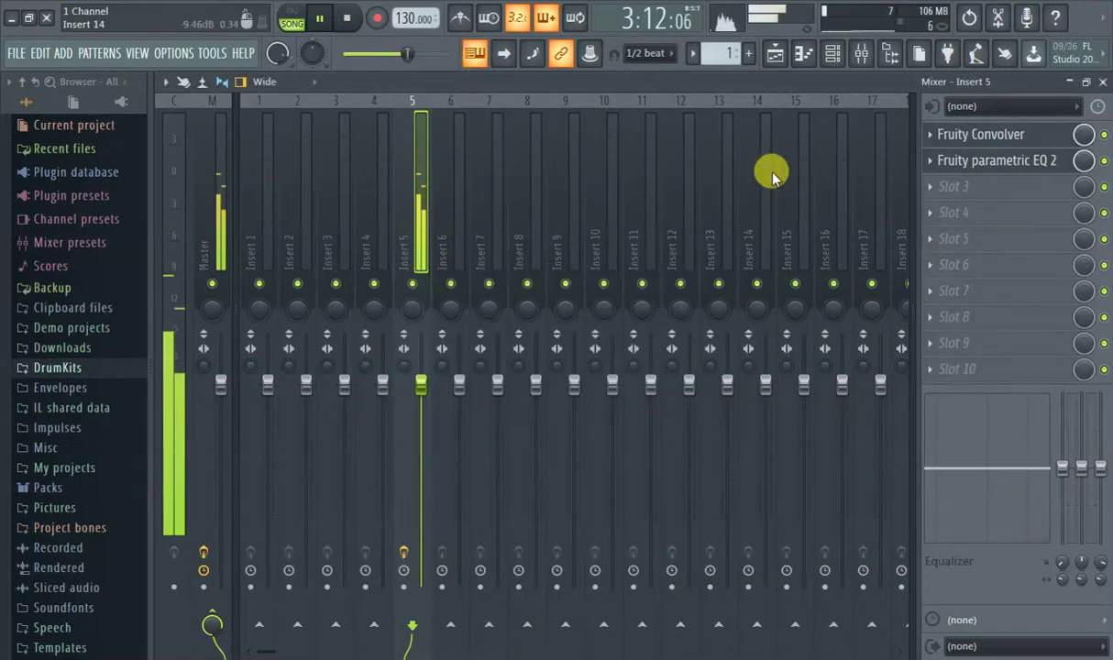
# Trim the Pattern 1 clip on Track 1 to end at bar 5 and add a second four-bar clip from bar 5 to bar 9
pyautogui.click(773, 55)
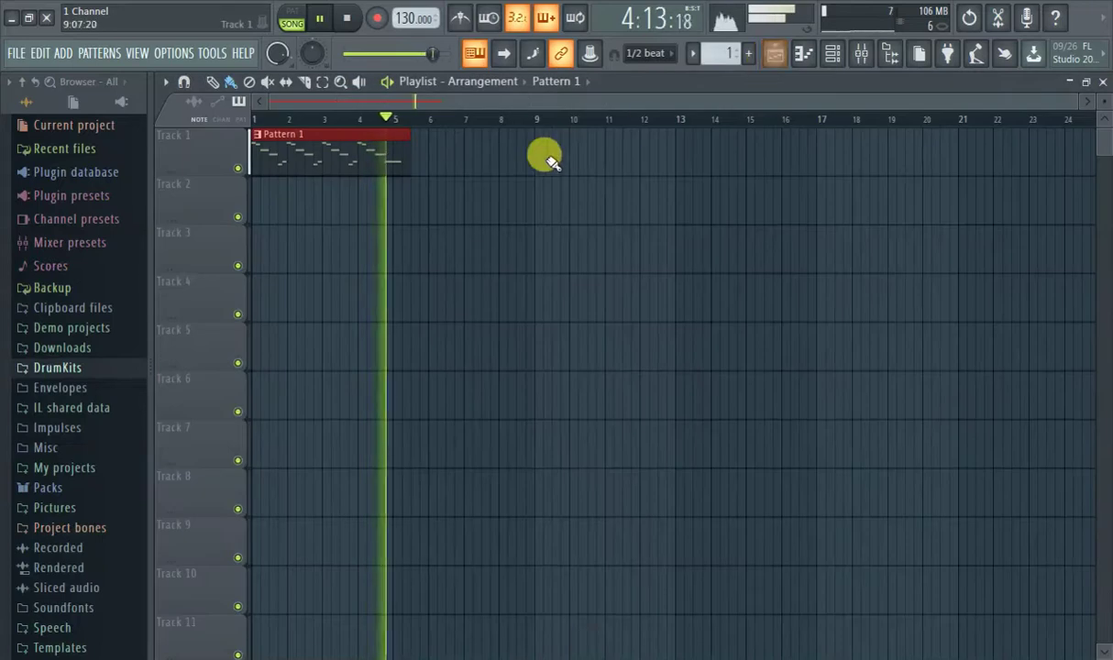
pyautogui.moveTo(410, 161)
pyautogui.mouseDown()
pyautogui.moveTo(381, 159)
pyautogui.moveTo(393, 161)
pyautogui.mouseUp()
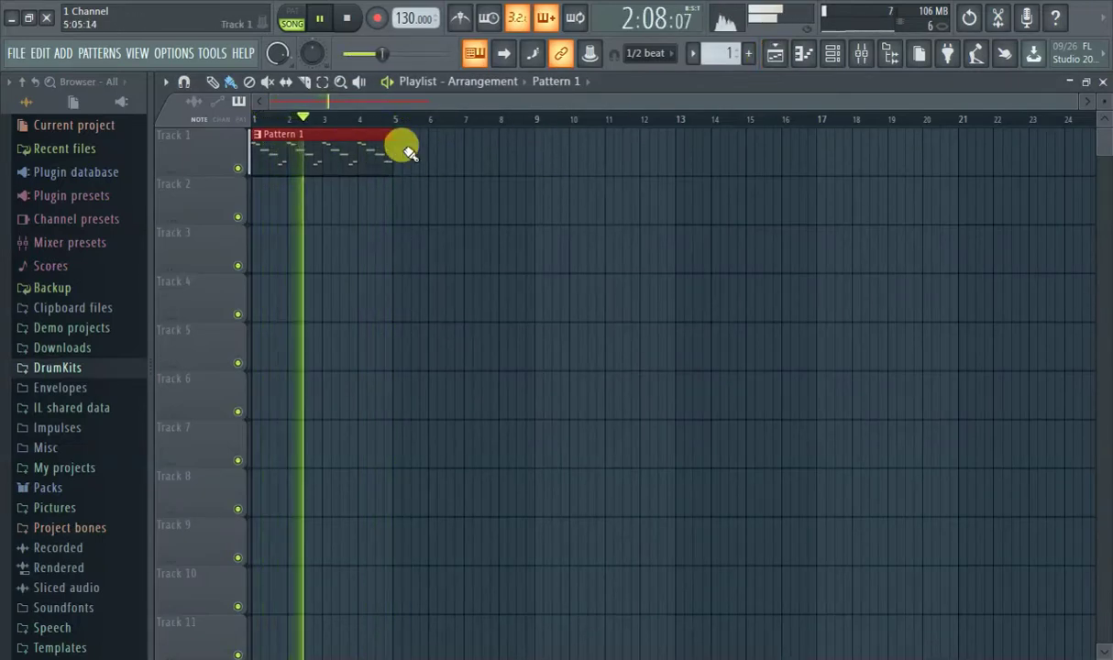
pyautogui.click(402, 151)
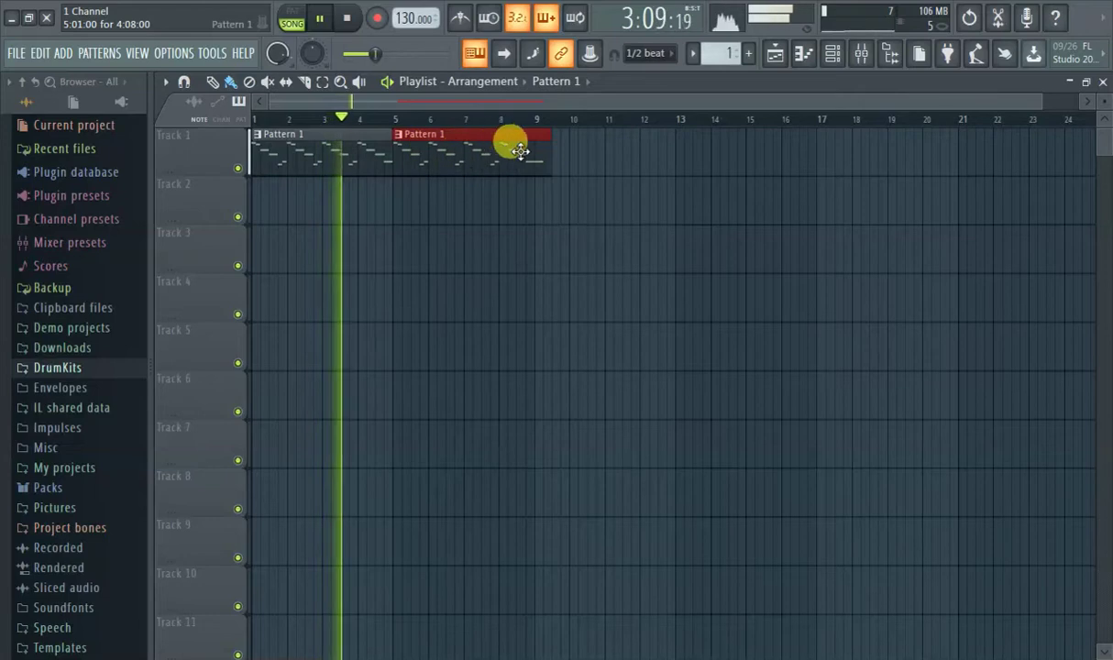
pyautogui.moveTo(541, 152); pyautogui.dragTo(512, 148)
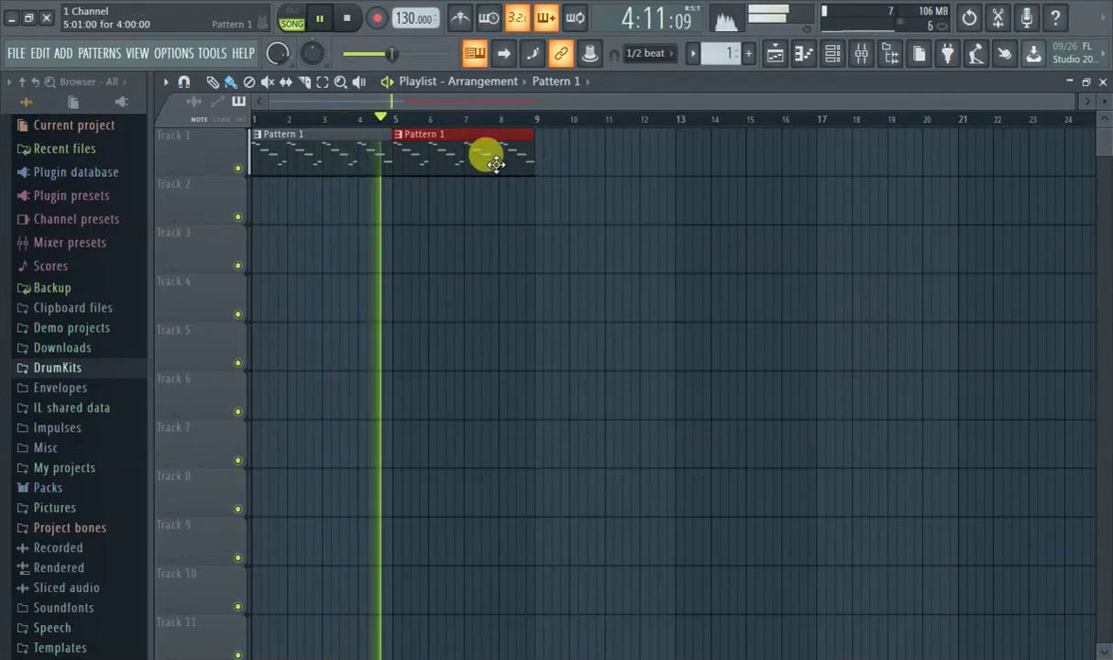
# Select both Pattern 1 clips and duplicate them twice along Track 1 to fill it up to bar 25
pyautogui.click(324, 83)
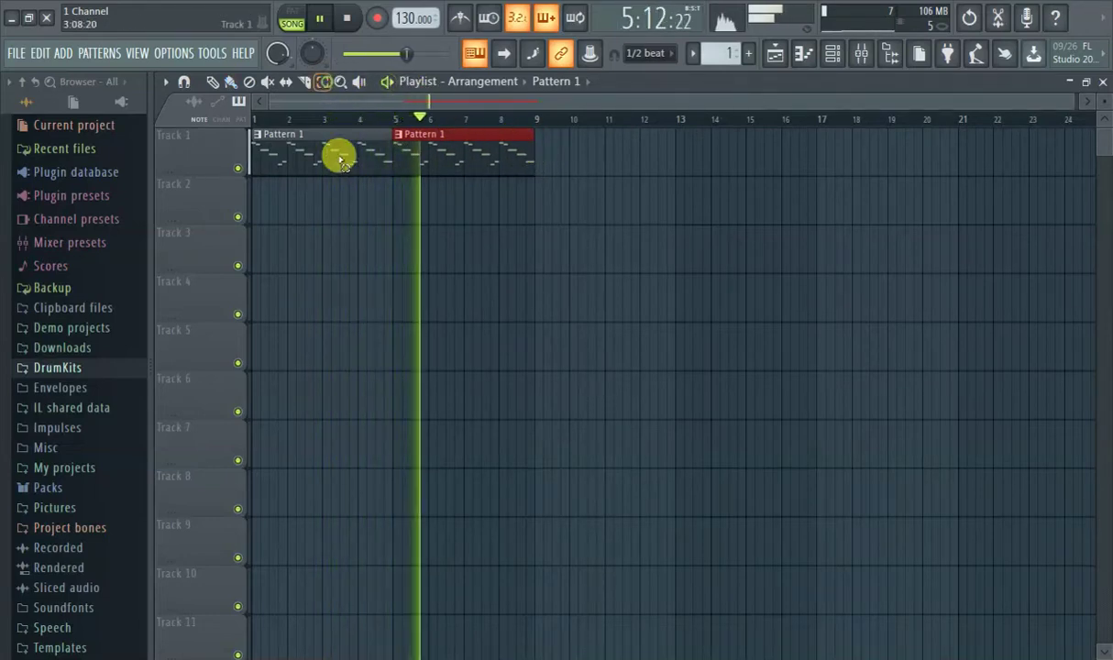
pyautogui.moveTo(338, 157); pyautogui.dragTo(484, 196)
pyautogui.hotkey('ctrl', 'b')
pyautogui.hotkey('ctrl', 'b')
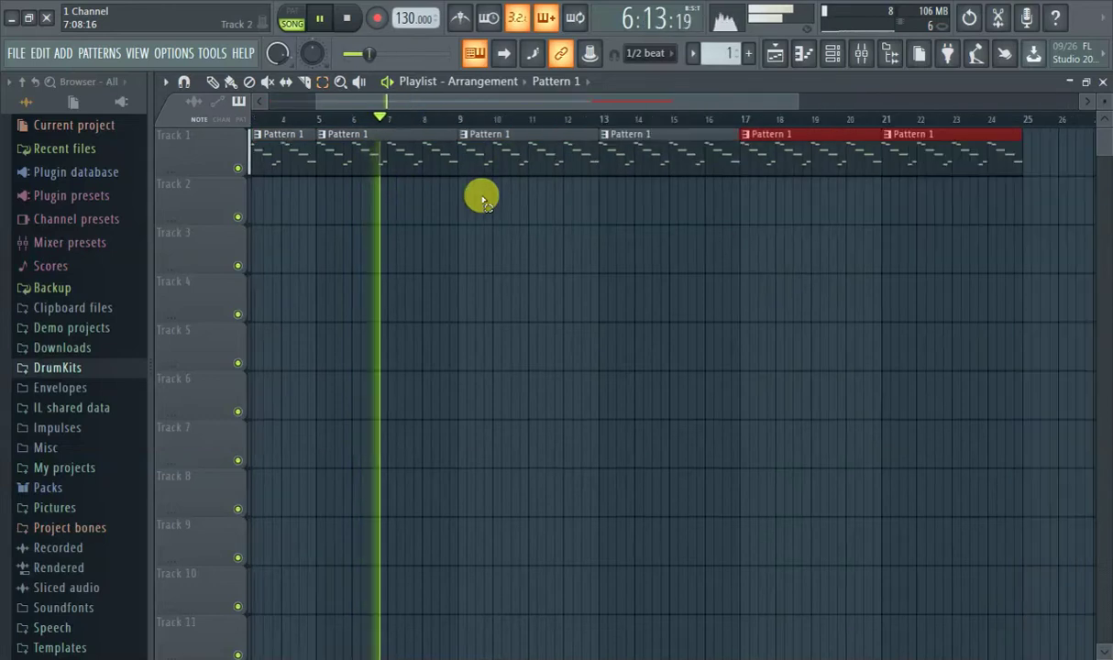
# Create Pattern 2 and place its clip at bar 1 of Track 2
pyautogui.scroll(-2, 431, 103)
pyautogui.click(747, 52)
pyautogui.click(773, 73)
pyautogui.click(261, 194)
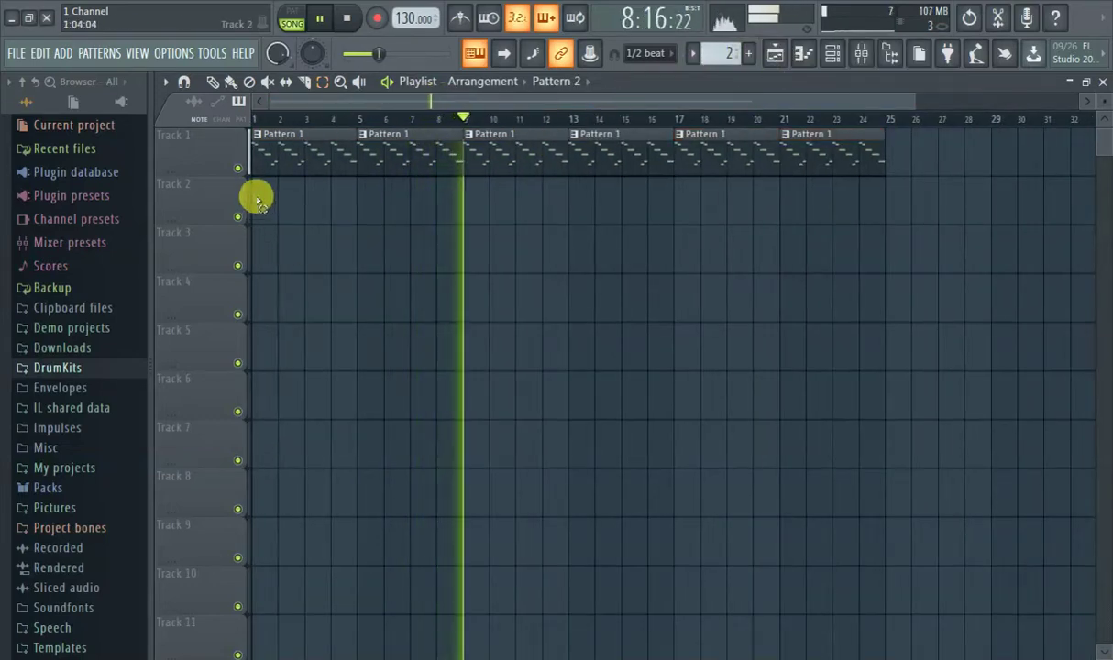
pyautogui.click(257, 188)
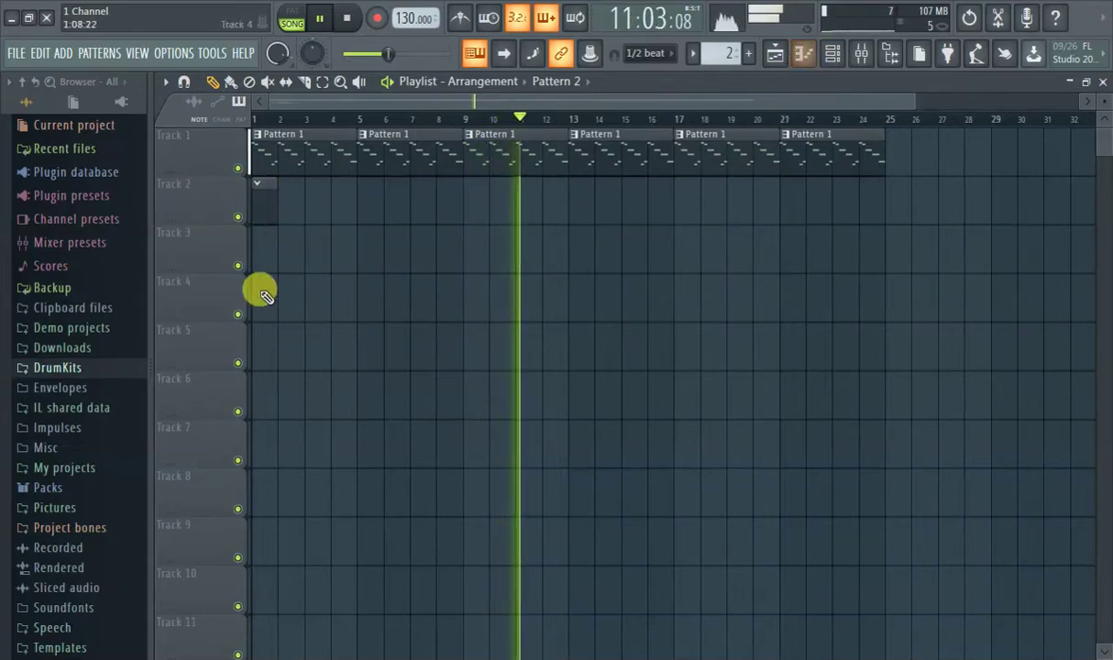
# Open the Kick folder of the FreeDrumKits.net drum kit inside DrumKits > Nav Kit in the browser
pyautogui.click(57, 368)
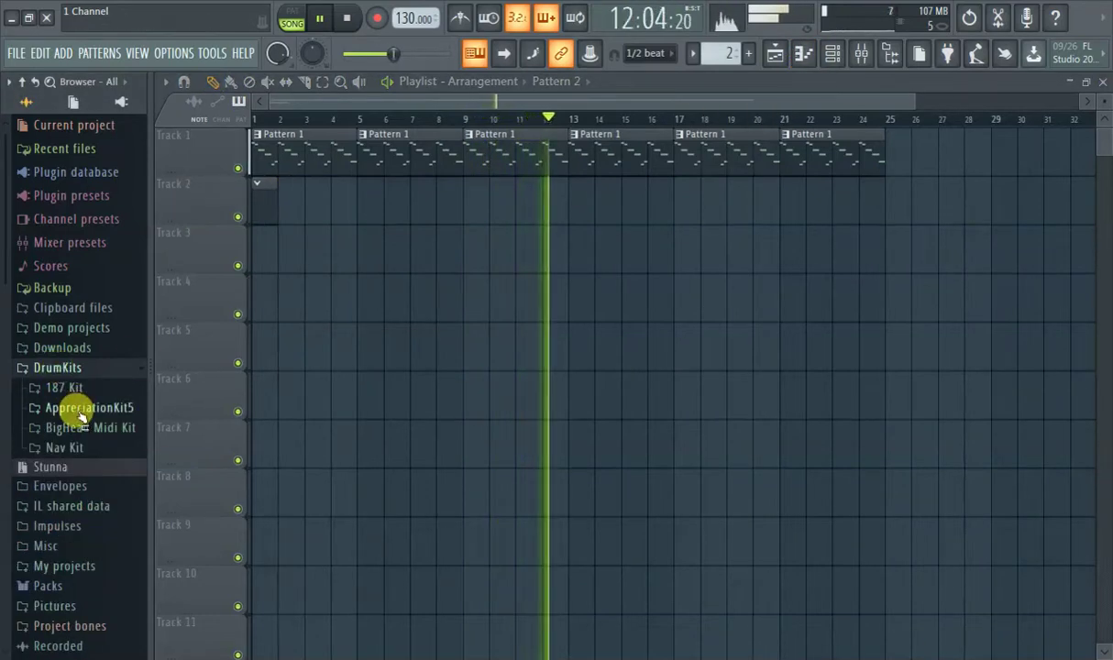
pyautogui.click(66, 449)
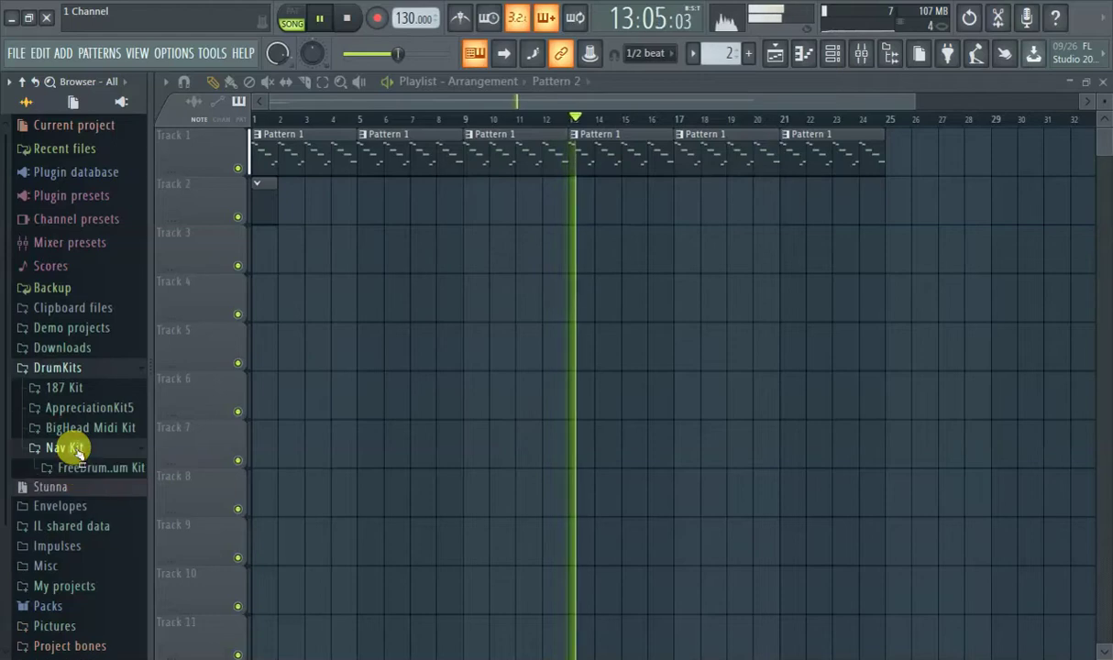
pyautogui.click(99, 469)
pyautogui.click(92, 507)
pyautogui.click(93, 506)
pyautogui.click(96, 506)
pyautogui.scroll(-5, 99, 496)
# Audition the Kick Nav samples, comparing several between Kick Nav 2 and Kick Nav 10
pyautogui.click(92, 432)
pyautogui.click(90, 413)
pyautogui.click(97, 378)
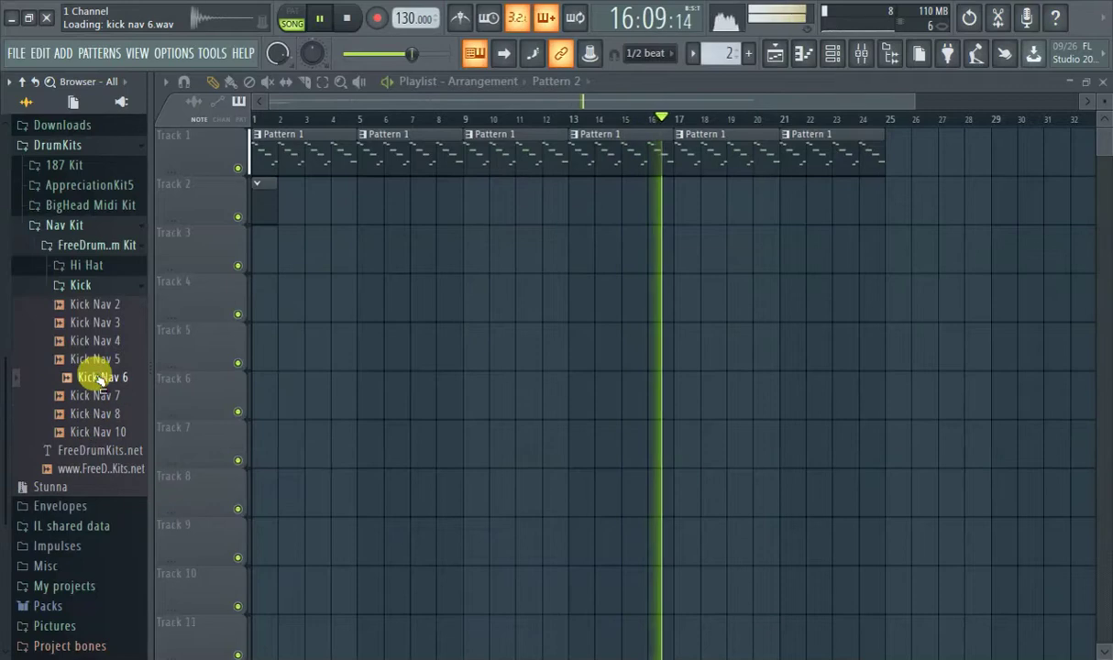
pyautogui.click(110, 377)
pyautogui.click(103, 341)
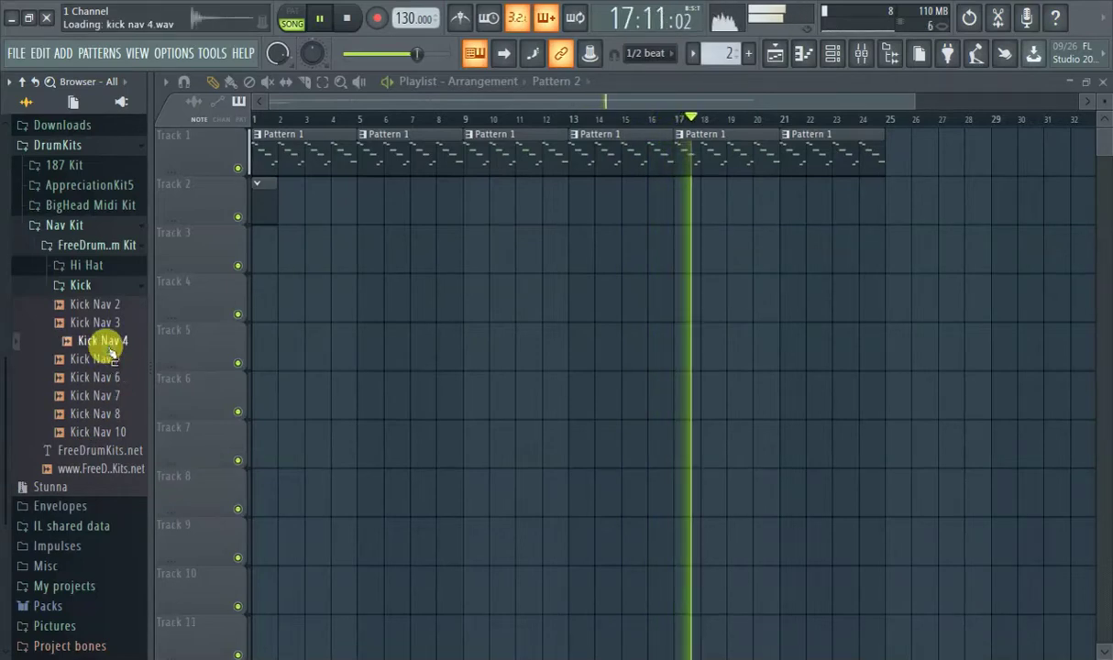
pyautogui.click(100, 322)
pyautogui.click(104, 307)
pyautogui.click(108, 325)
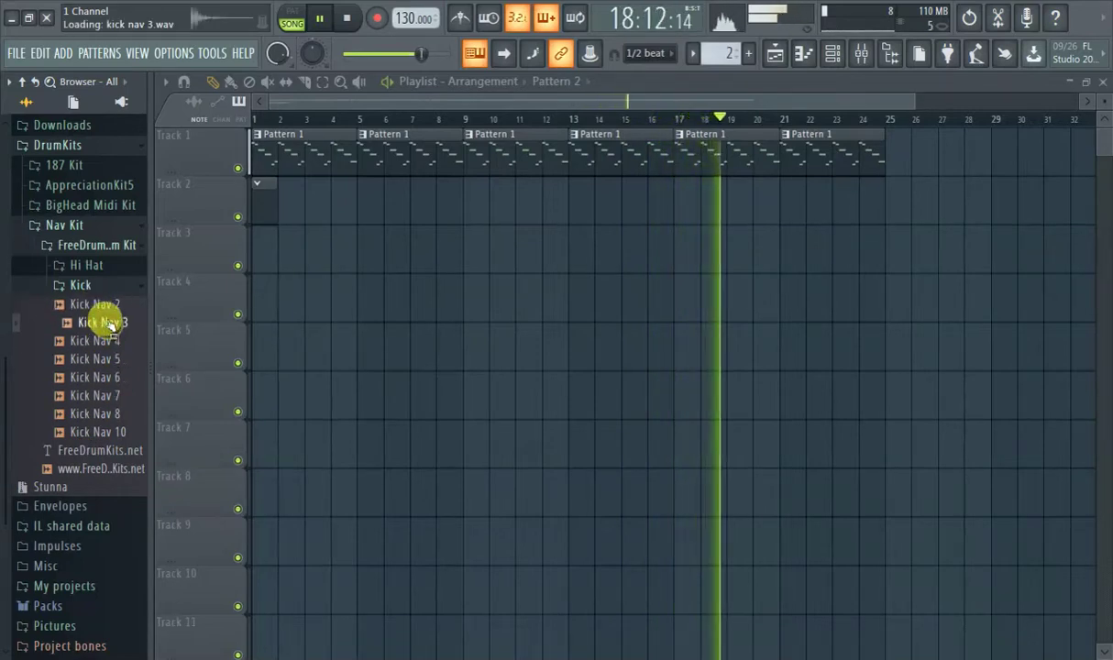
pyautogui.click(105, 307)
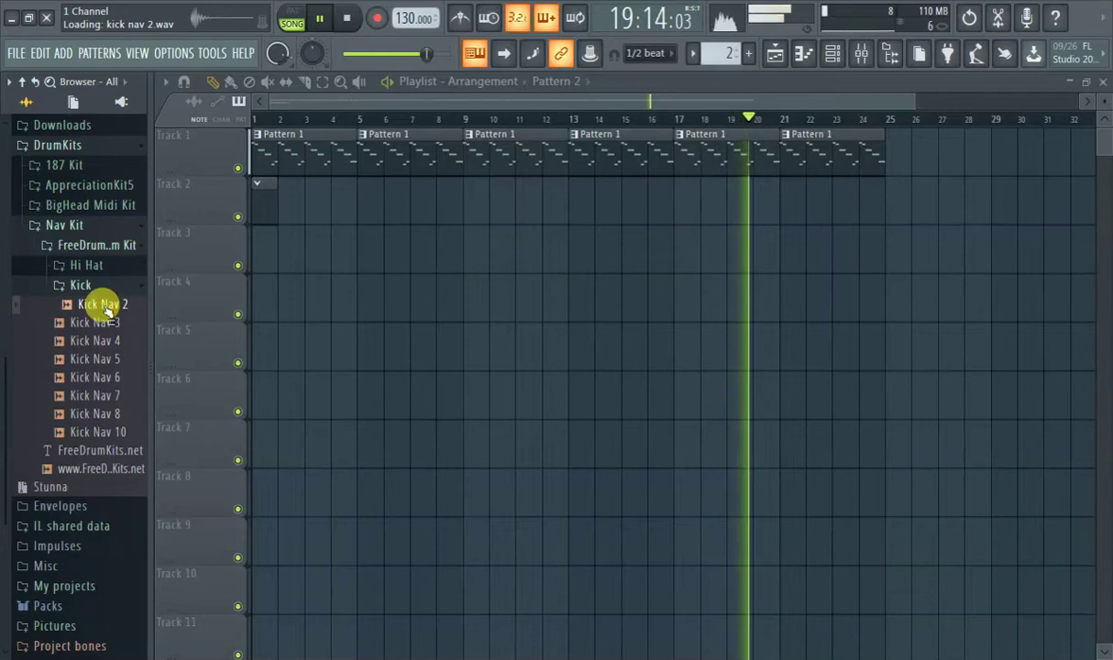
pyautogui.click(113, 359)
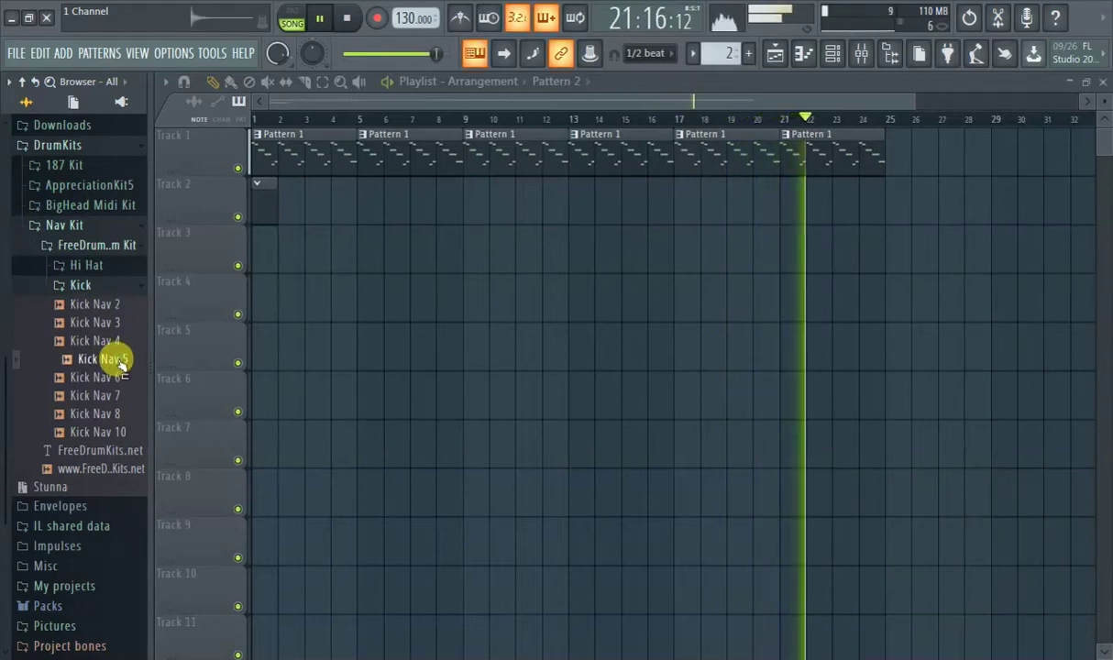
pyautogui.click(117, 378)
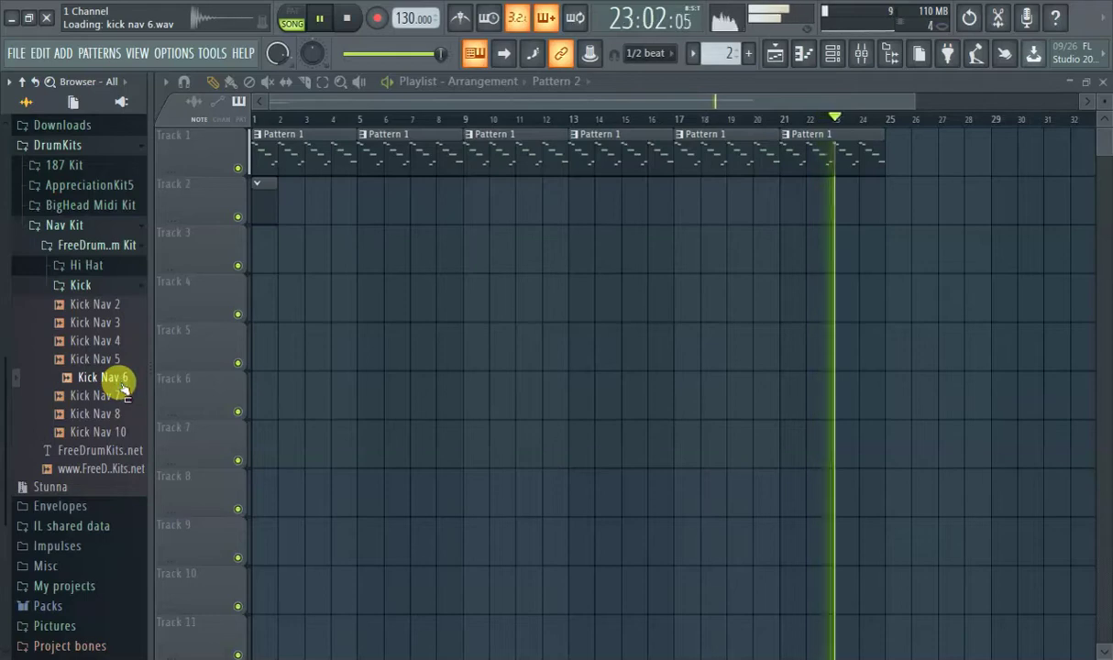
# Load Kick Nav 6 onto the first channel of the channel rack and place a hit on step 1 of Pattern 2
pyautogui.click(830, 53)
pyautogui.moveTo(107, 379); pyautogui.dragTo(448, 262)
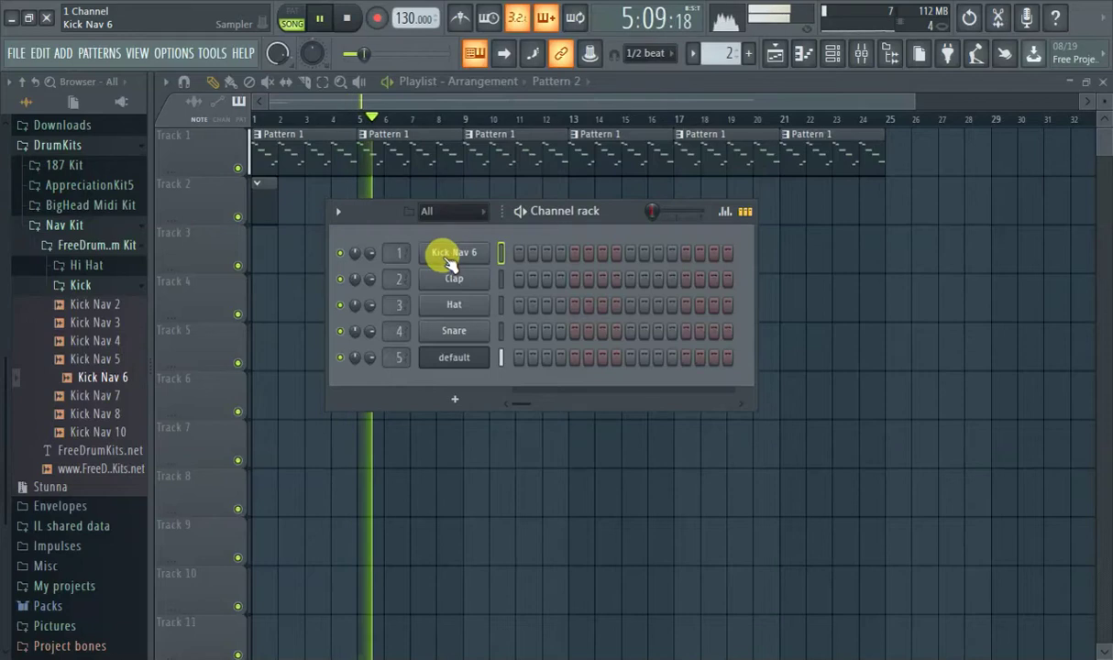
pyautogui.click(520, 252)
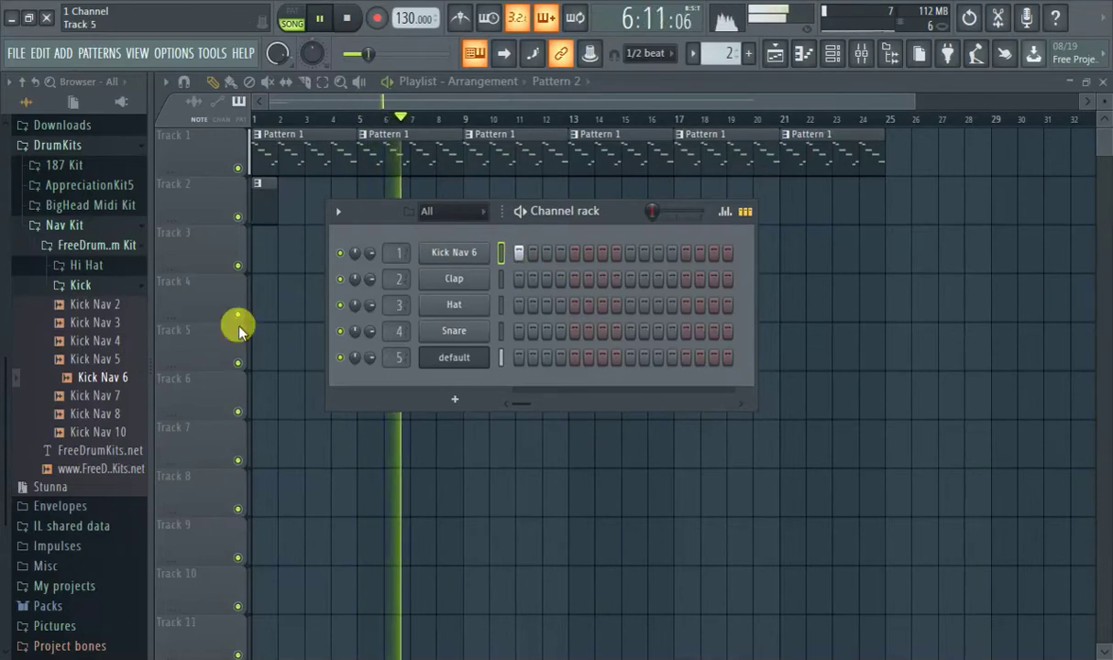
# Switch from the Nav Kit to the AppreciationKit5 folder and audition its SR snare samples from ThinZay up to Polow
pyautogui.click(90, 286)
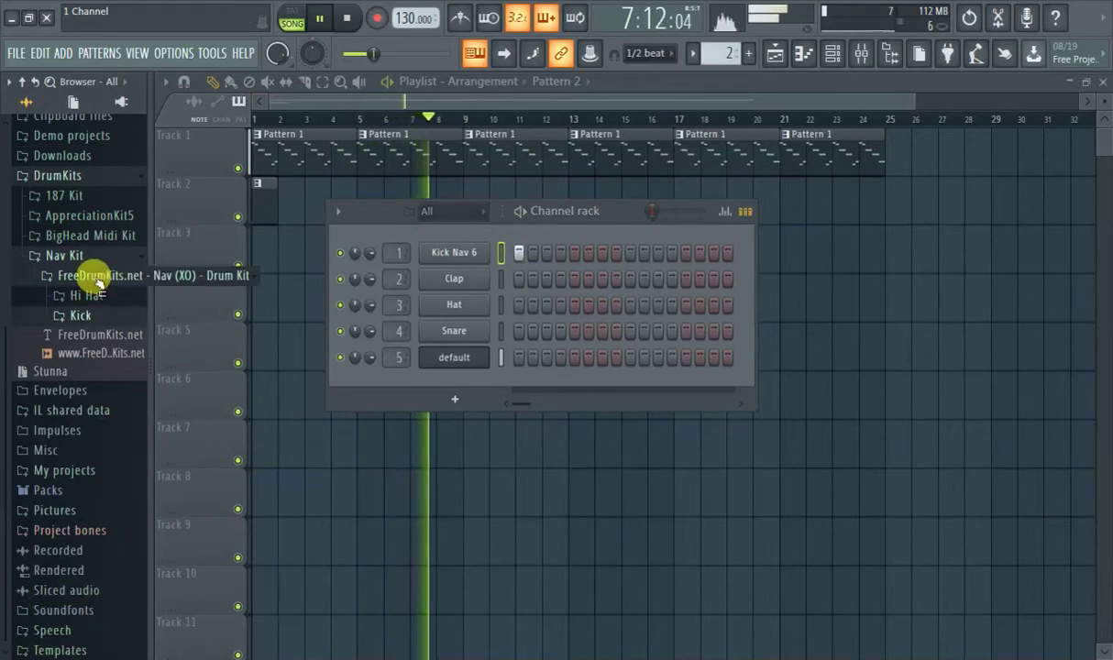
pyautogui.click(73, 255)
pyautogui.click(104, 312)
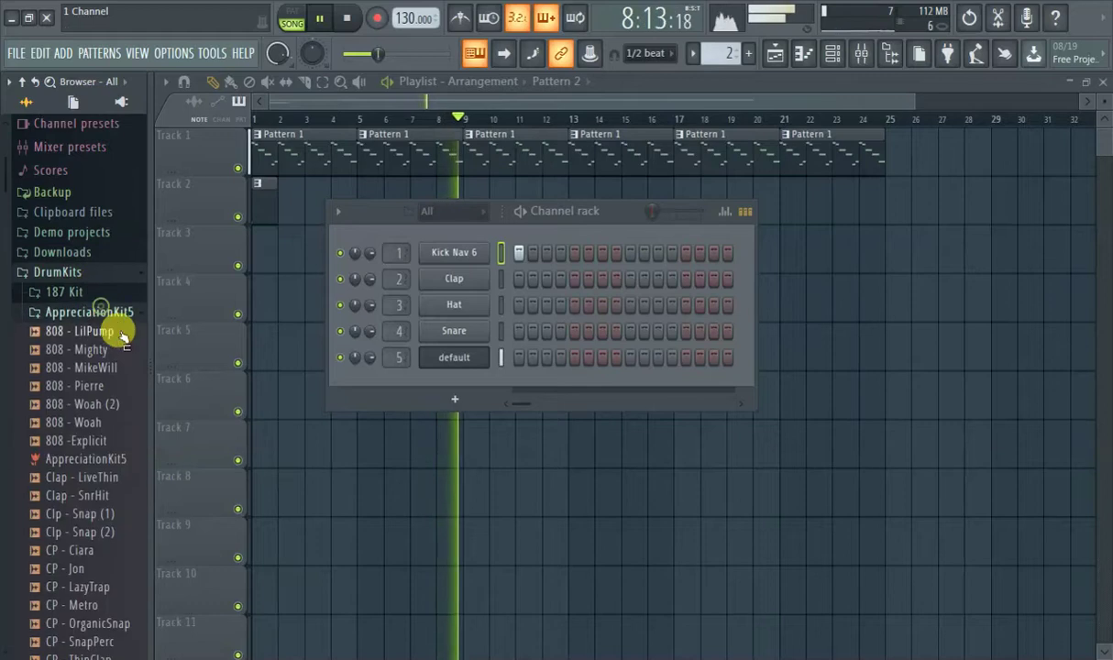
pyautogui.scroll(-10, 116, 413)
pyautogui.scroll(-6, 87, 424)
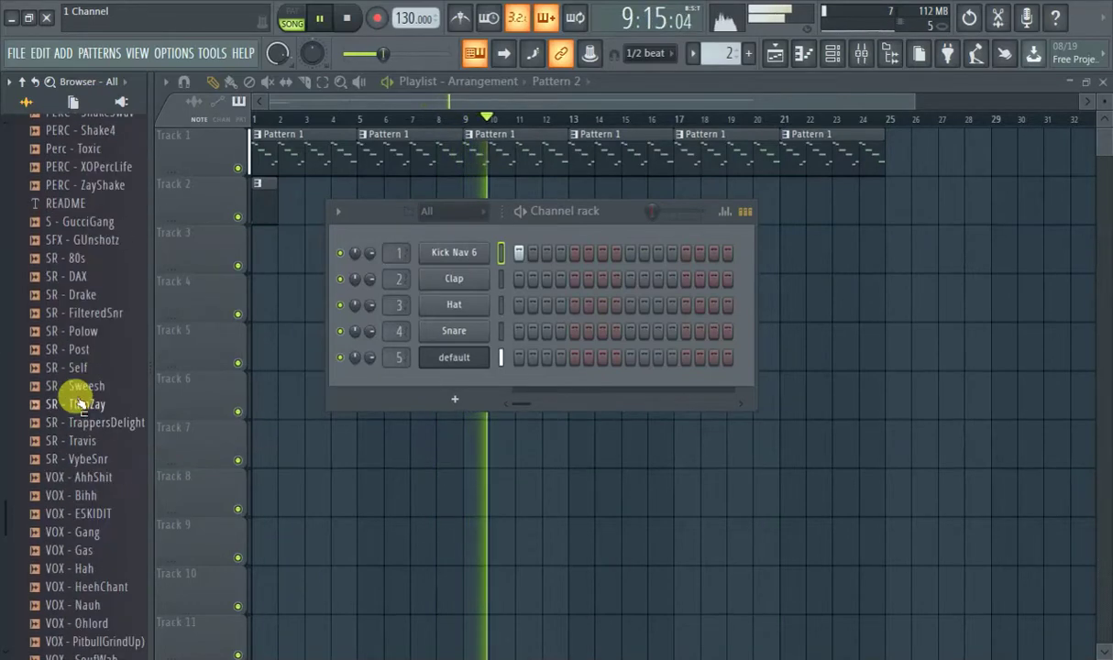
pyautogui.click(95, 405)
pyautogui.click(88, 389)
pyautogui.click(88, 370)
pyautogui.click(87, 353)
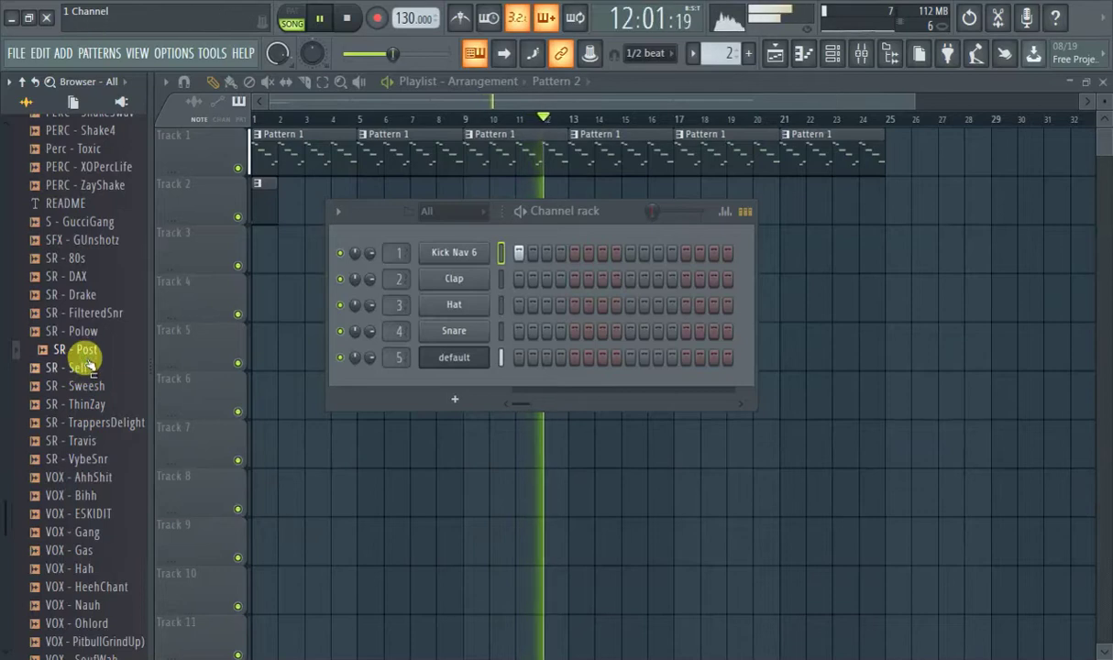
pyautogui.click(88, 334)
# Replace the Clap channel's sample with SR - Post and place a hit on step 9
pyautogui.moveTo(92, 349); pyautogui.dragTo(464, 284)
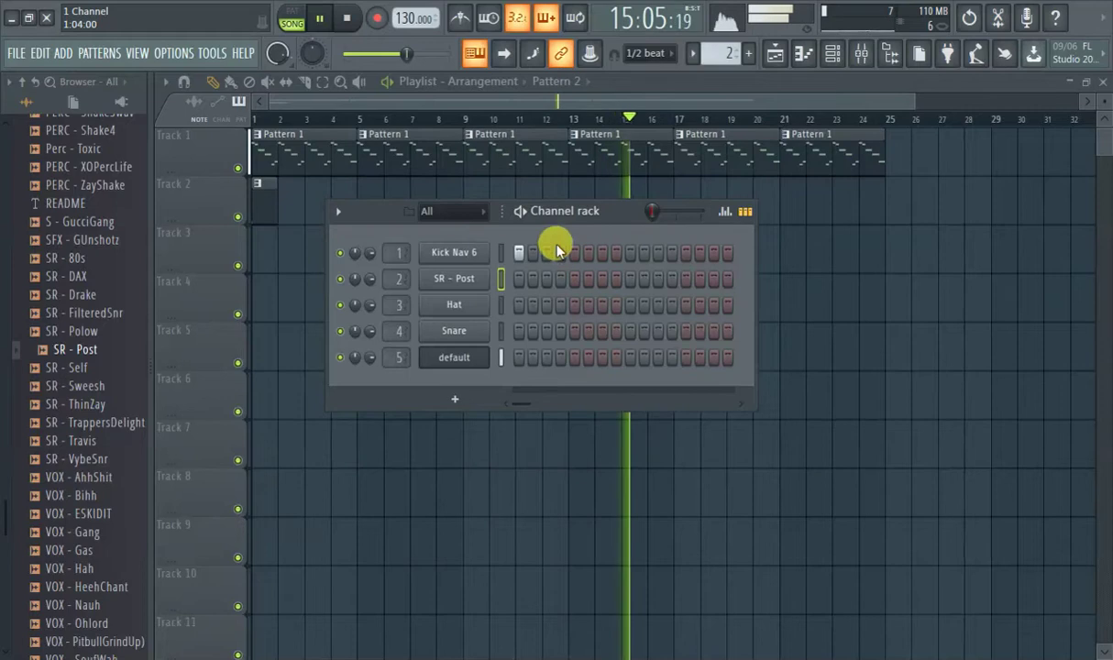
pyautogui.moveTo(397, 55); pyautogui.dragTo(353, 57)
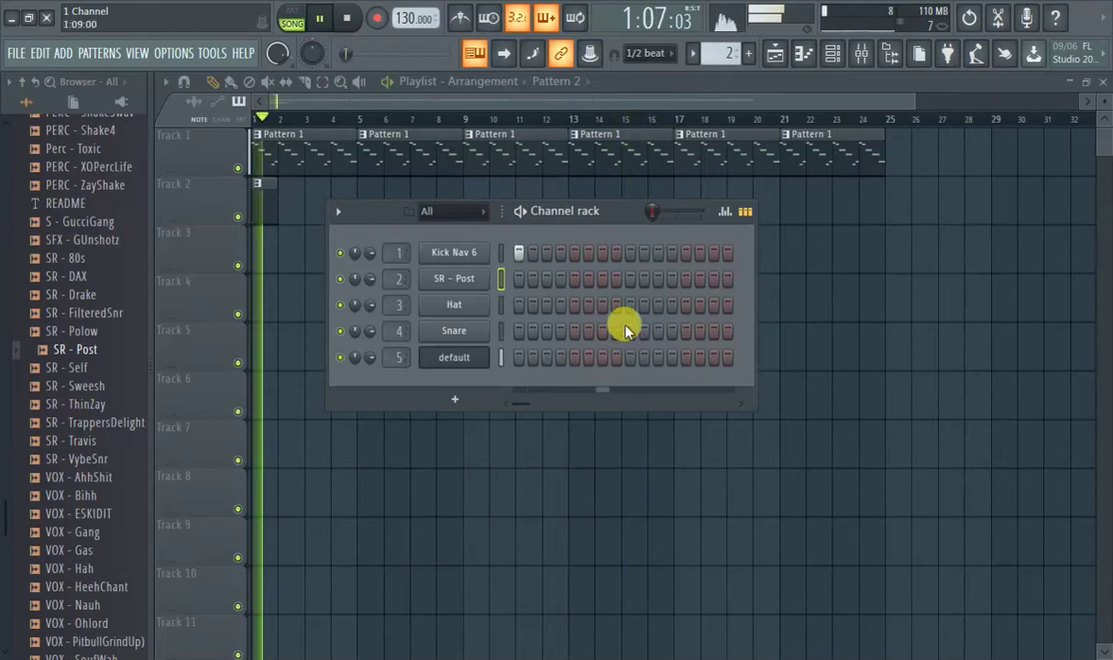
pyautogui.click(630, 279)
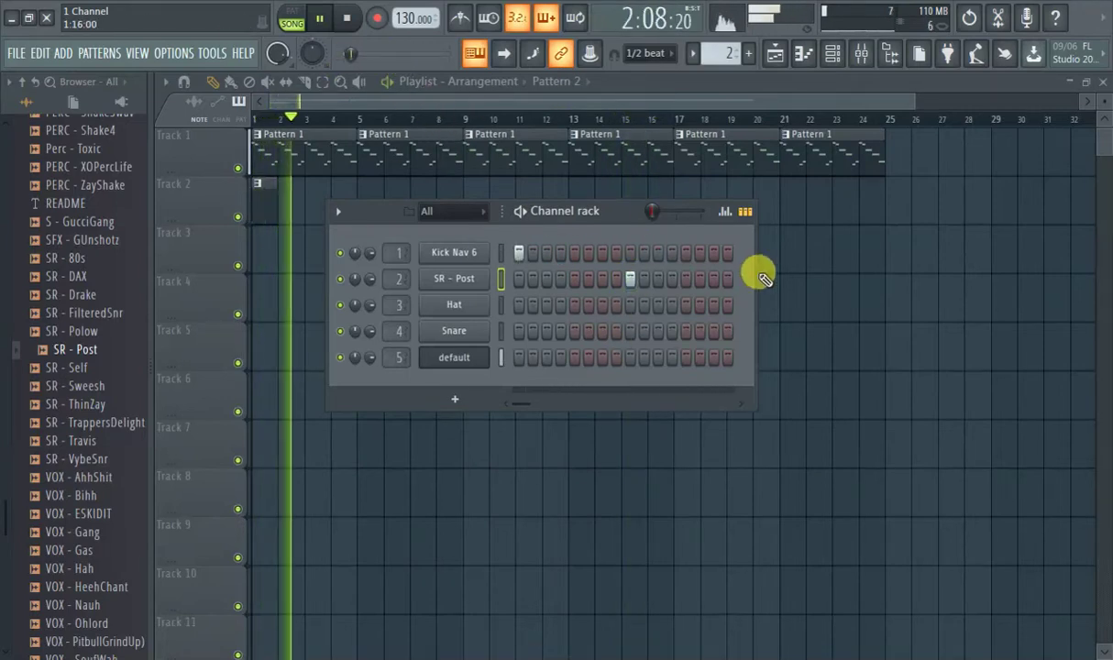
# Widen the channel rack to show more steps and reposition it so its channel names and first steps are in view
pyautogui.moveTo(752, 275); pyautogui.dragTo(1054, 275)
pyautogui.moveTo(869, 218); pyautogui.dragTo(219, 172)
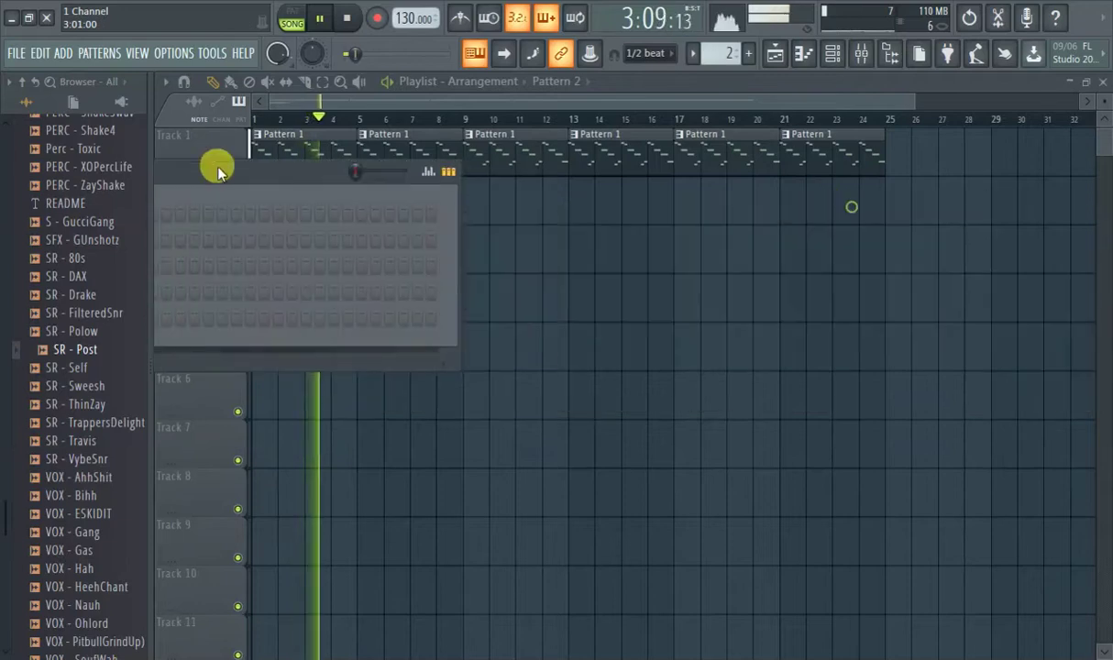
pyautogui.moveTo(454, 239); pyautogui.dragTo(967, 276)
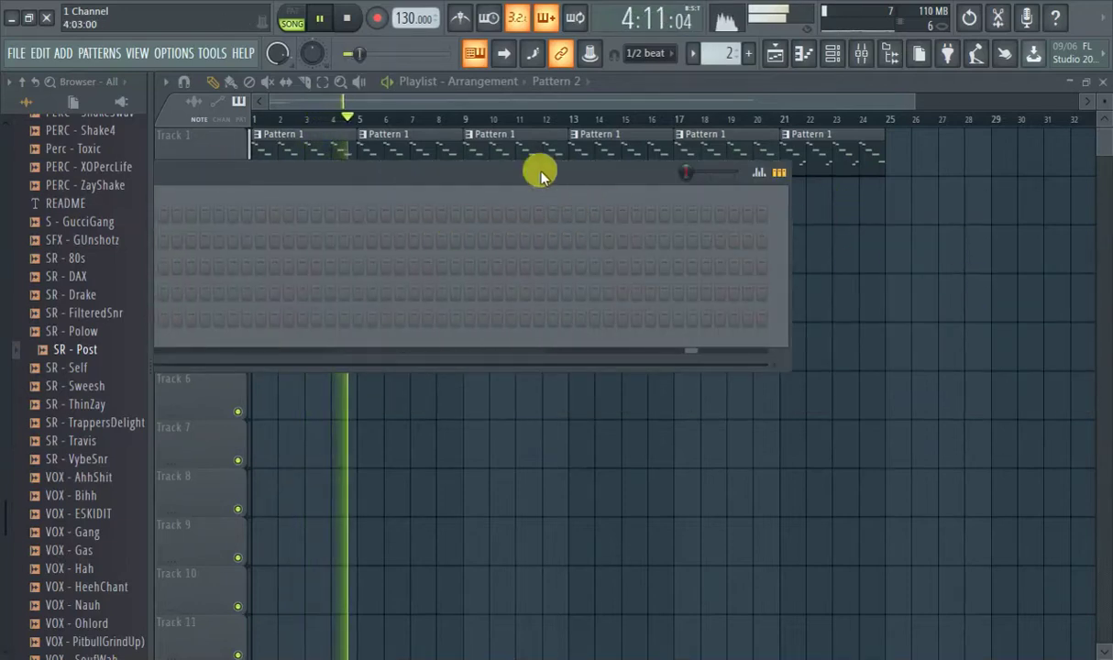
pyautogui.moveTo(563, 192); pyautogui.dragTo(930, 226)
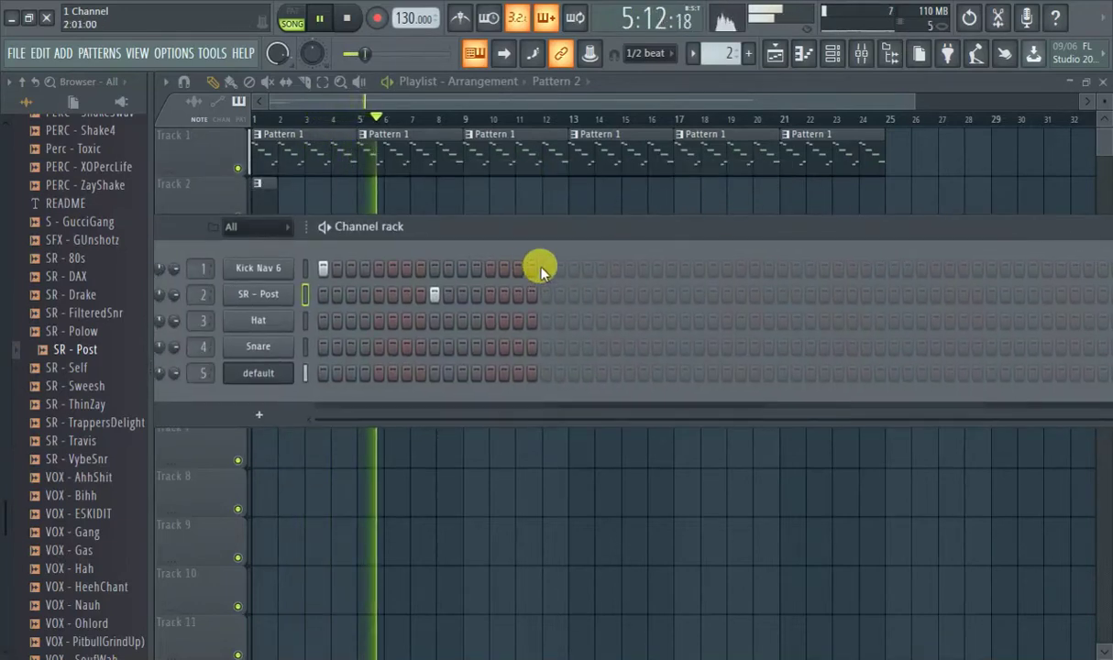
# Add Kick Nav 6 hits on steps 17 and 37 and SR - Post hits on steps 25, 29 and 41
pyautogui.click(545, 269)
pyautogui.moveTo(372, 52); pyautogui.dragTo(351, 57)
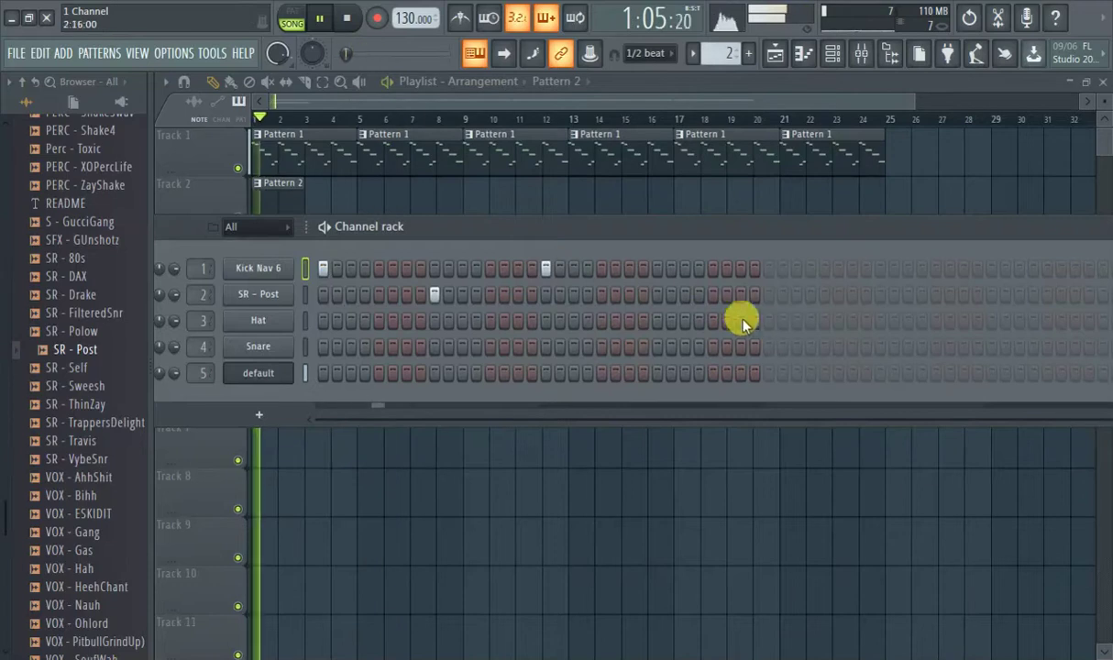
pyautogui.click(657, 295)
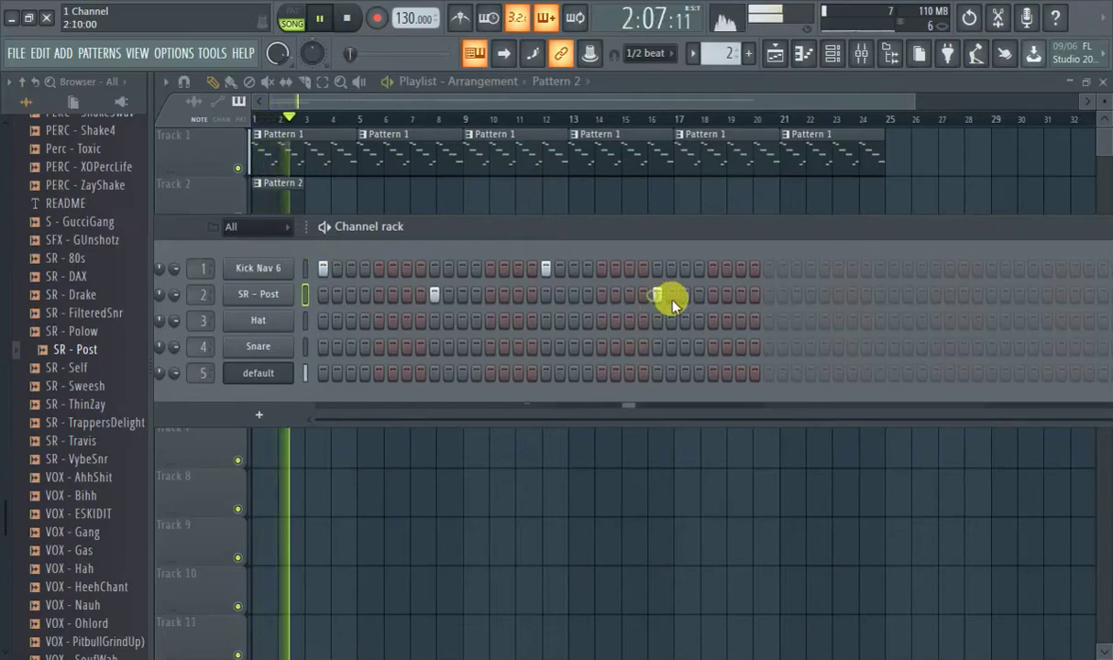
pyautogui.click(712, 295)
pyautogui.click(824, 268)
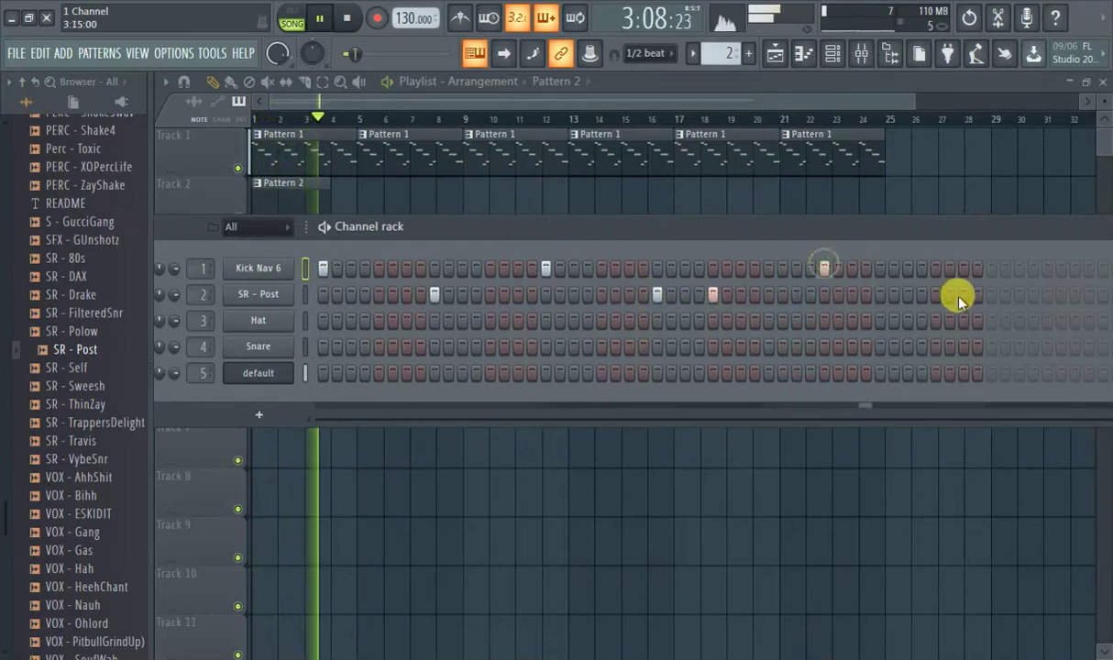
pyautogui.click(947, 295)
pyautogui.click(882, 295)
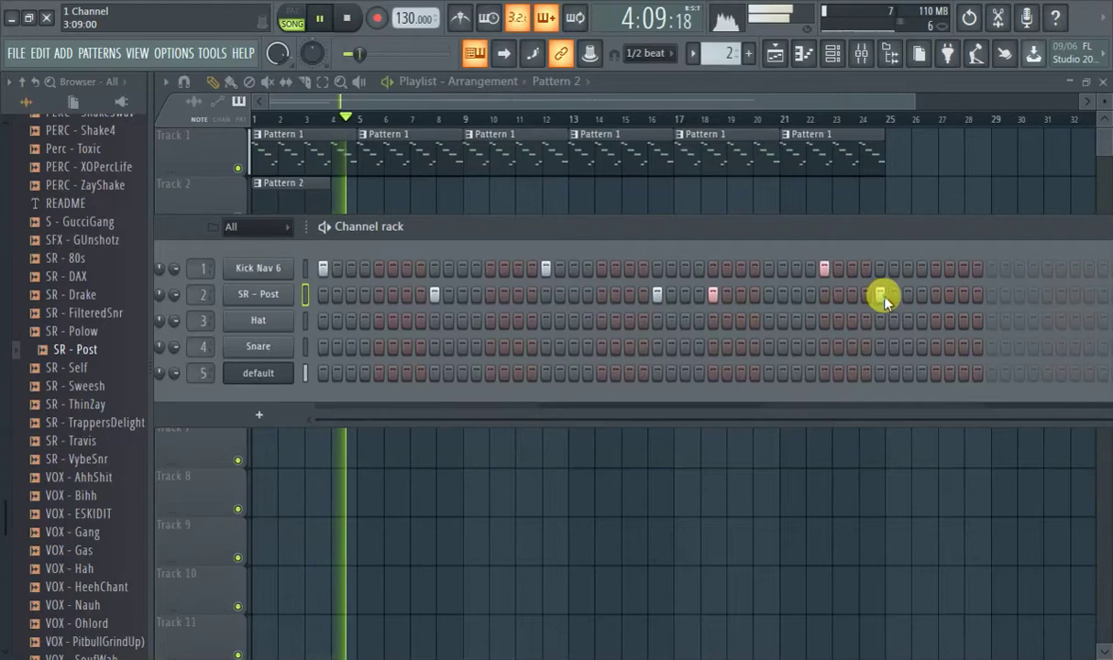
# Add Kick Nav 6 hits on steps 49, 51, 53 and 61 and an SR - Post hit on step 57, and close the channel rack
pyautogui.moveTo(360, 55); pyautogui.dragTo(347, 55)
pyautogui.moveTo(708, 230); pyautogui.dragTo(498, 258)
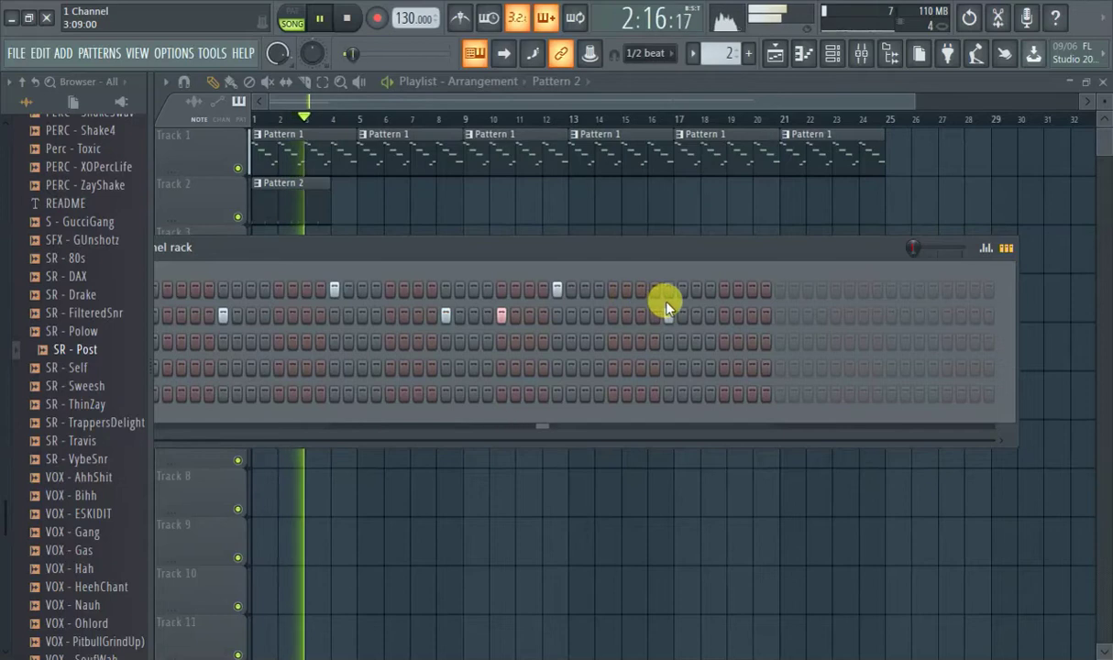
pyautogui.click(784, 290)
pyautogui.click(809, 289)
pyautogui.click(836, 291)
pyautogui.click(891, 315)
pyautogui.click(947, 290)
pyautogui.click(358, 99)
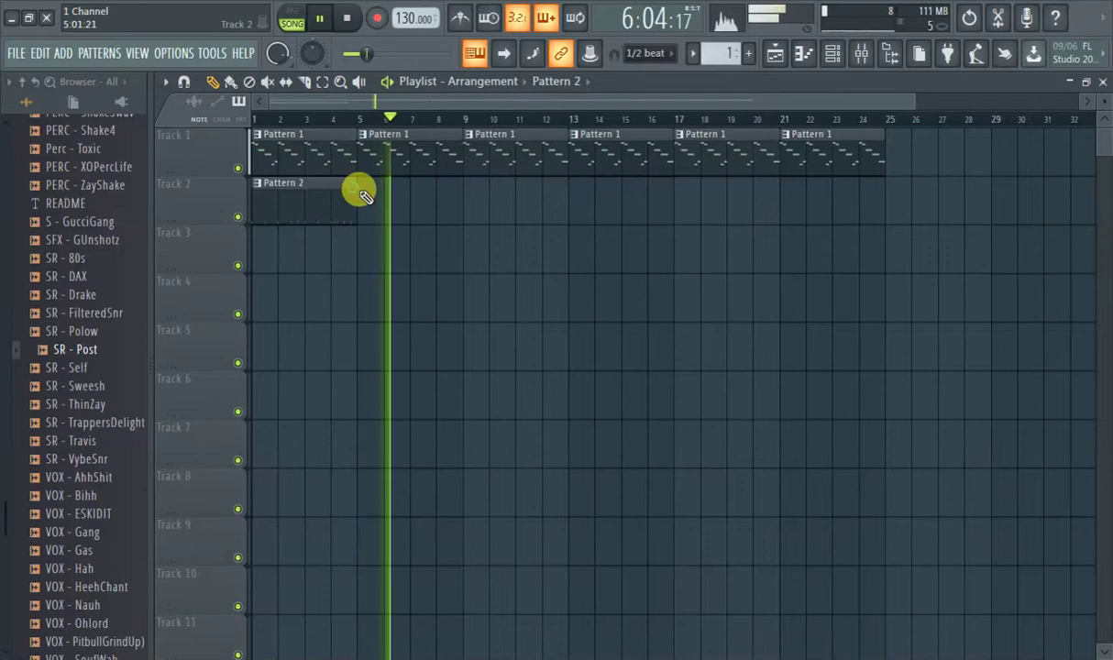
# Add three more Pattern 2 clips on Track 2 at bars 5, 9 and 13
pyautogui.click(361, 192)
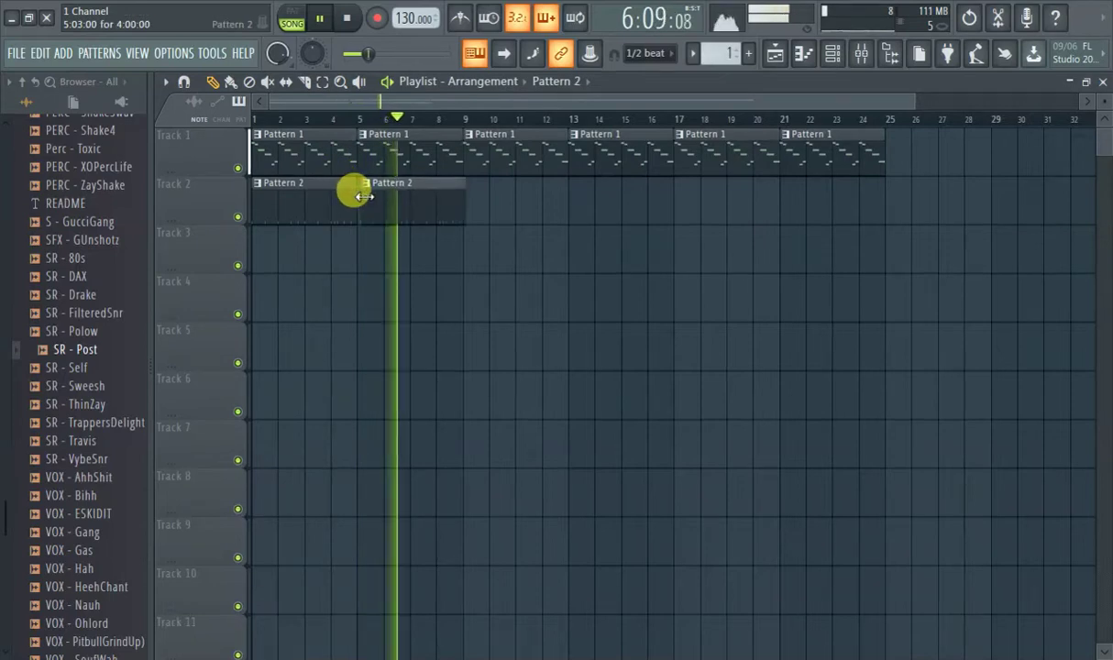
pyautogui.click(475, 196)
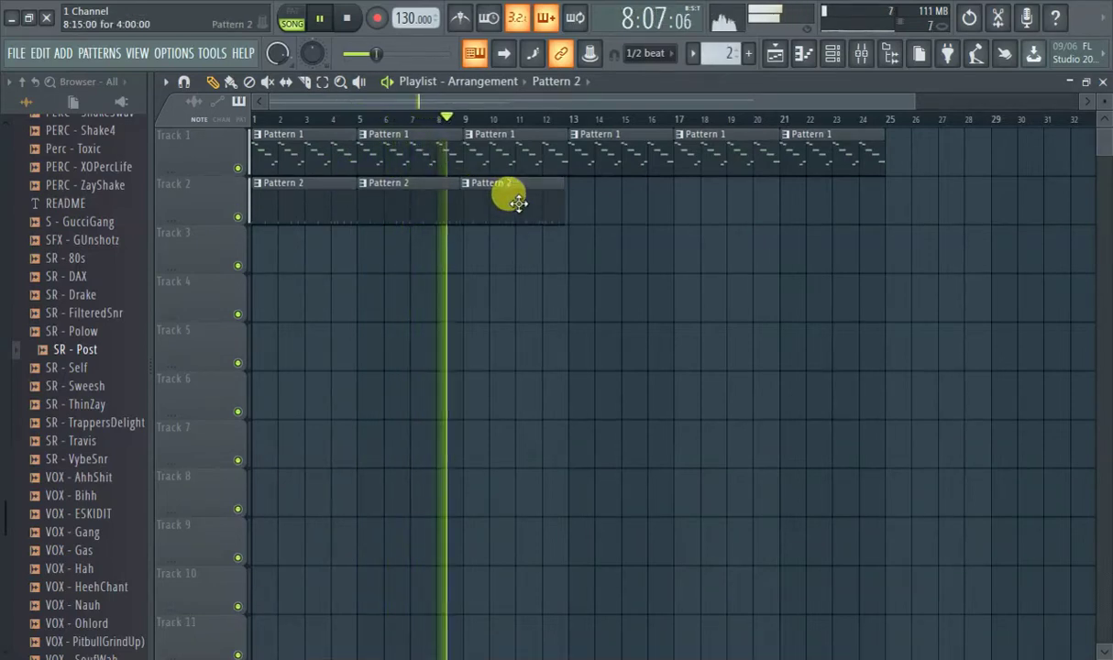
pyautogui.click(587, 196)
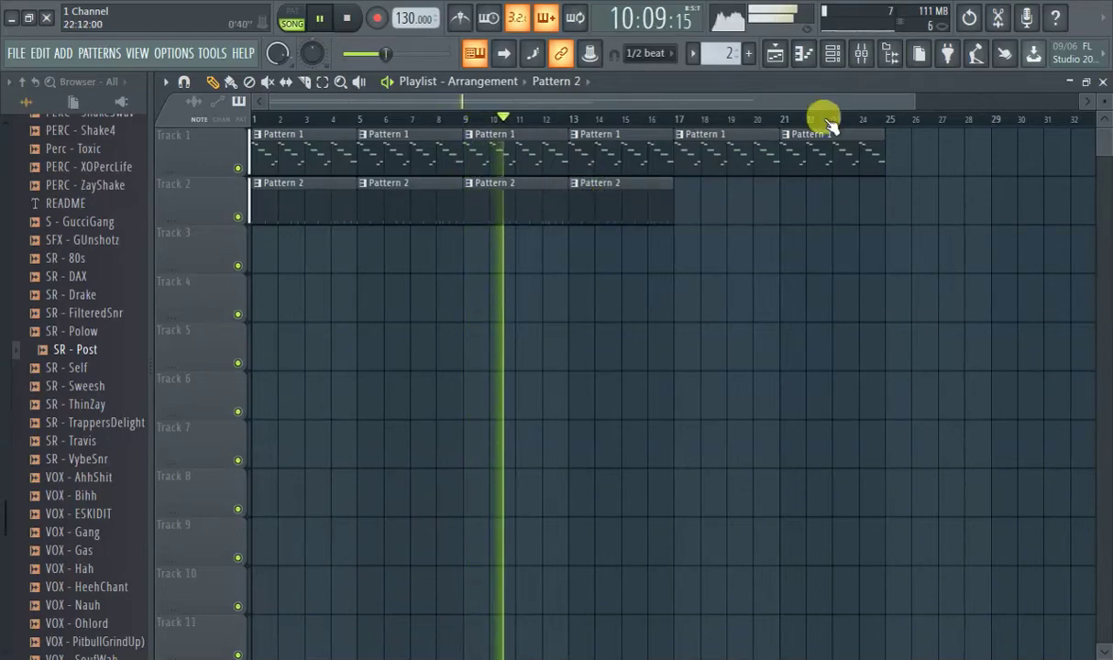
# Reopen the channel rack and reposition it so the channel names and first steps are fully visible
pyautogui.click(832, 55)
pyautogui.moveTo(504, 237); pyautogui.dragTo(760, 261)
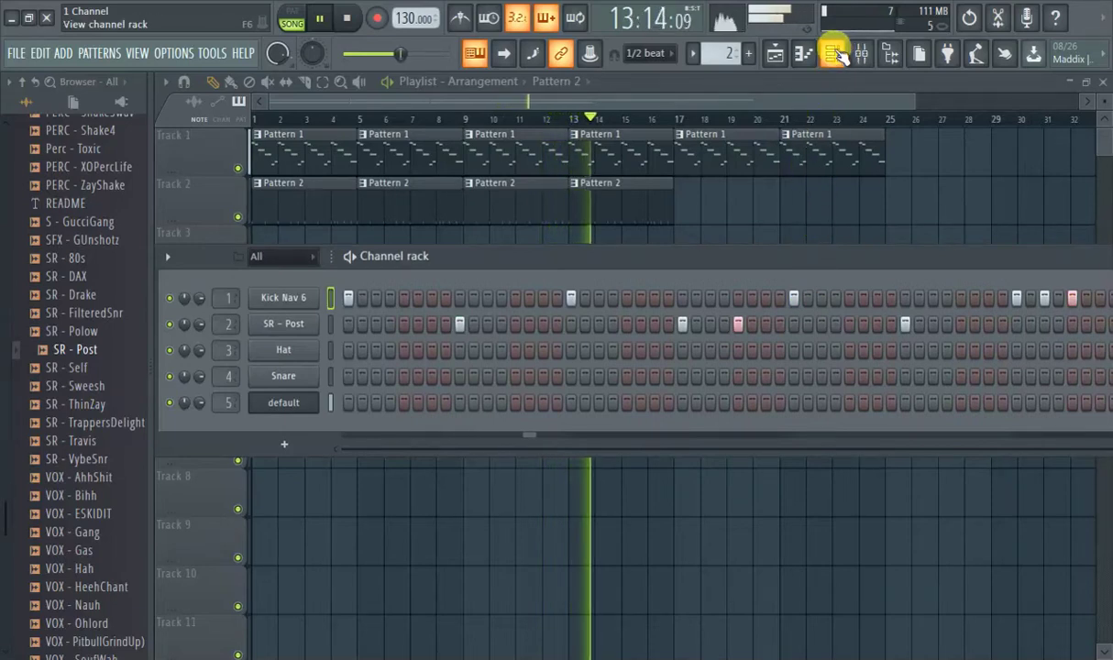
pyautogui.click(891, 60)
pyautogui.click(891, 61)
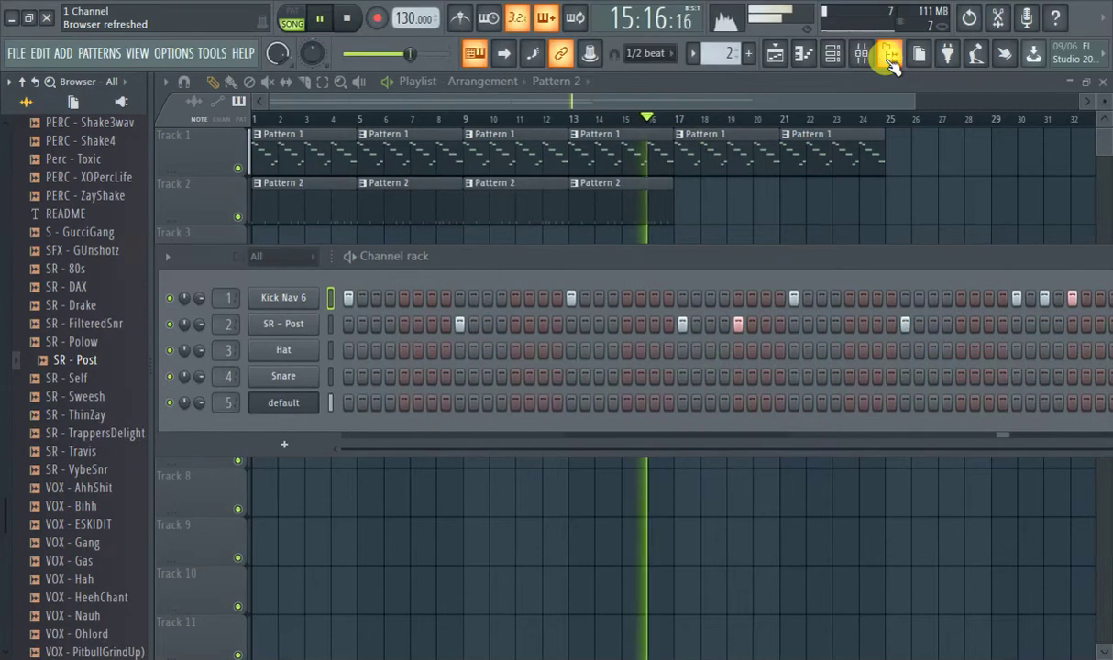
# Open the mixer and review the Fruity parametric EQ 2 curve on Insert 5
pyautogui.click(862, 55)
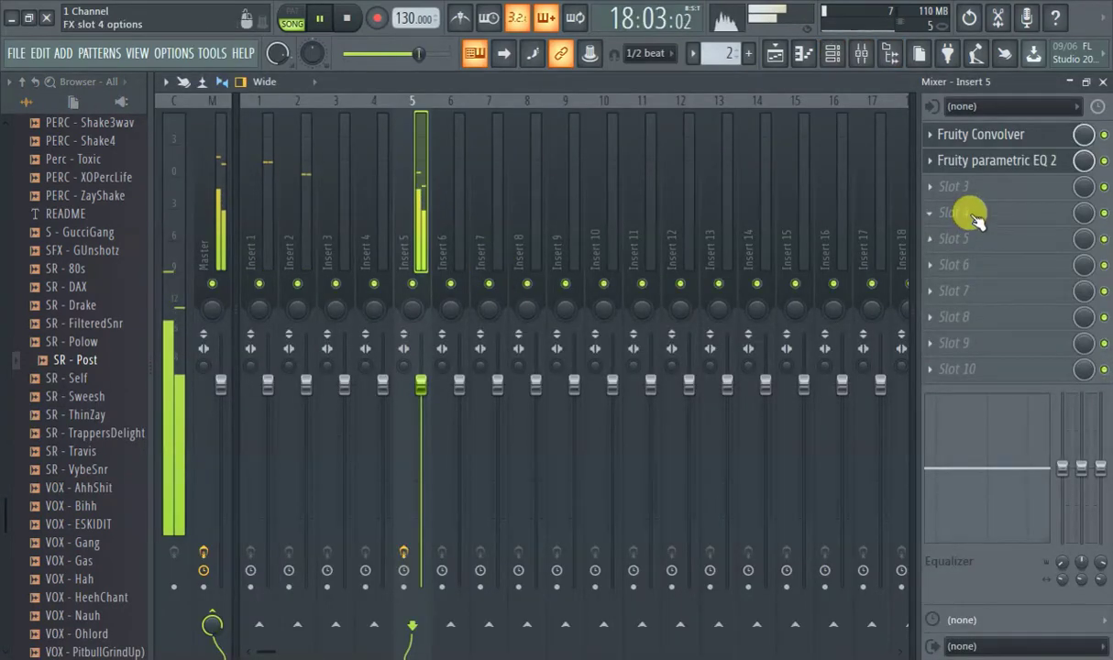
pyautogui.click(971, 163)
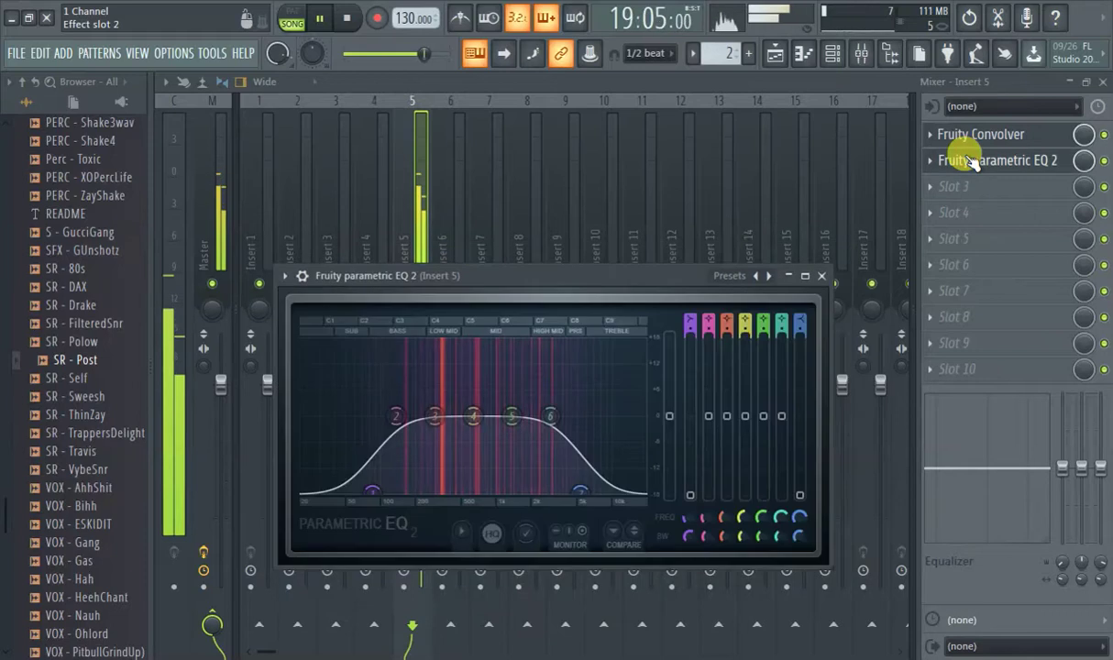
pyautogui.click(969, 159)
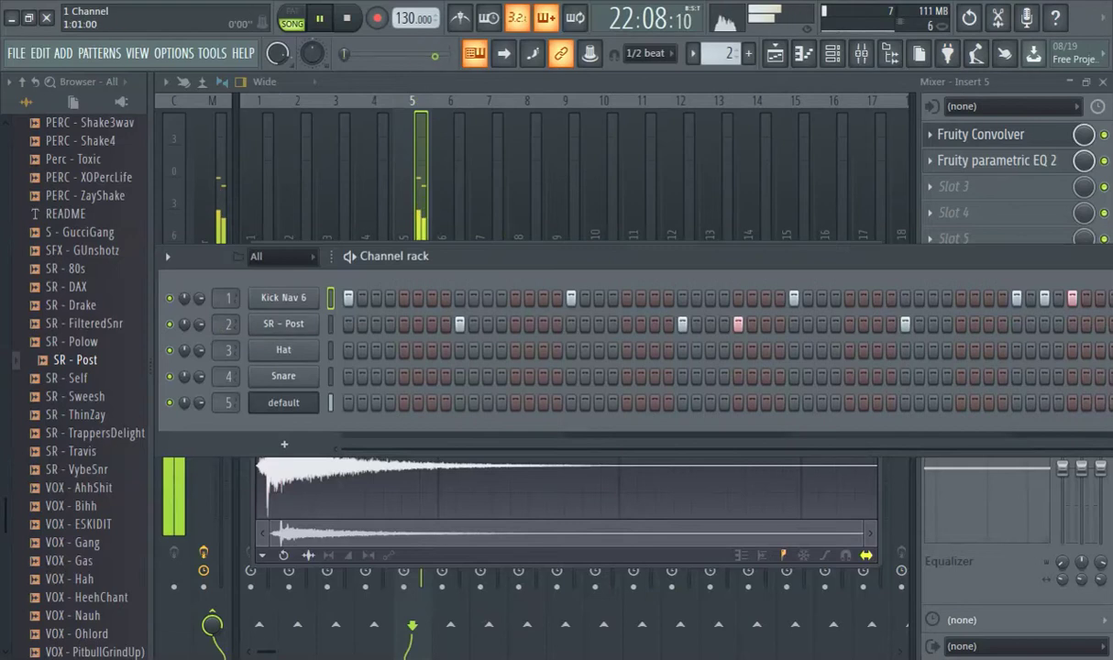
# Add Fruity parametric EQ 2 to slot 1 of mixer Insert 1
pyautogui.click(264, 237)
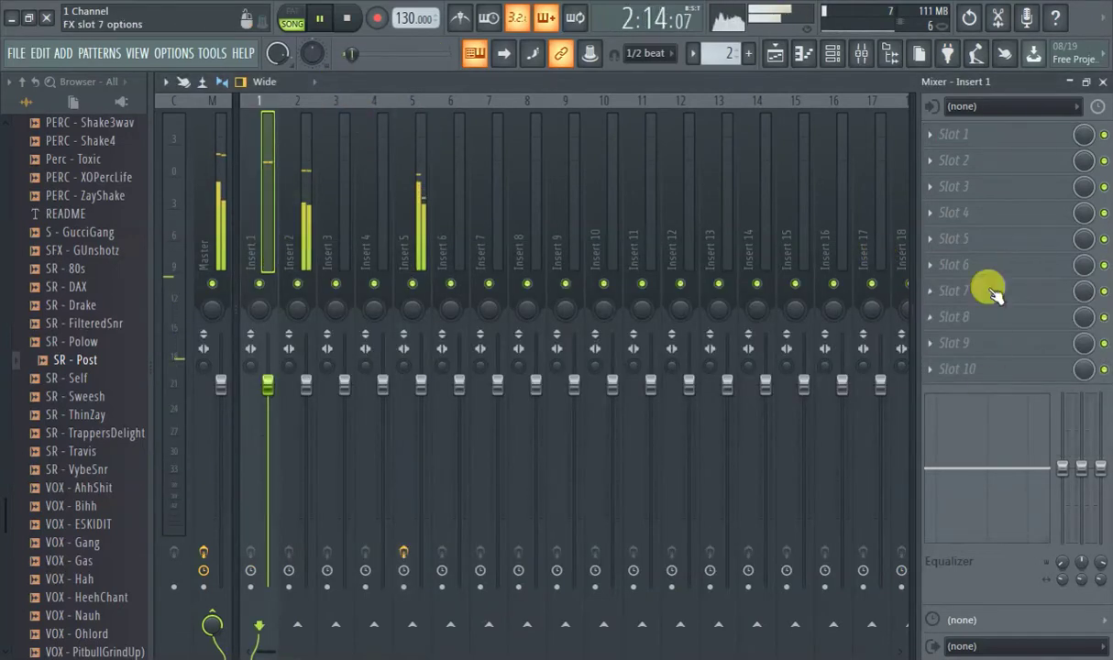
pyautogui.click(952, 135)
pyautogui.click(721, 572)
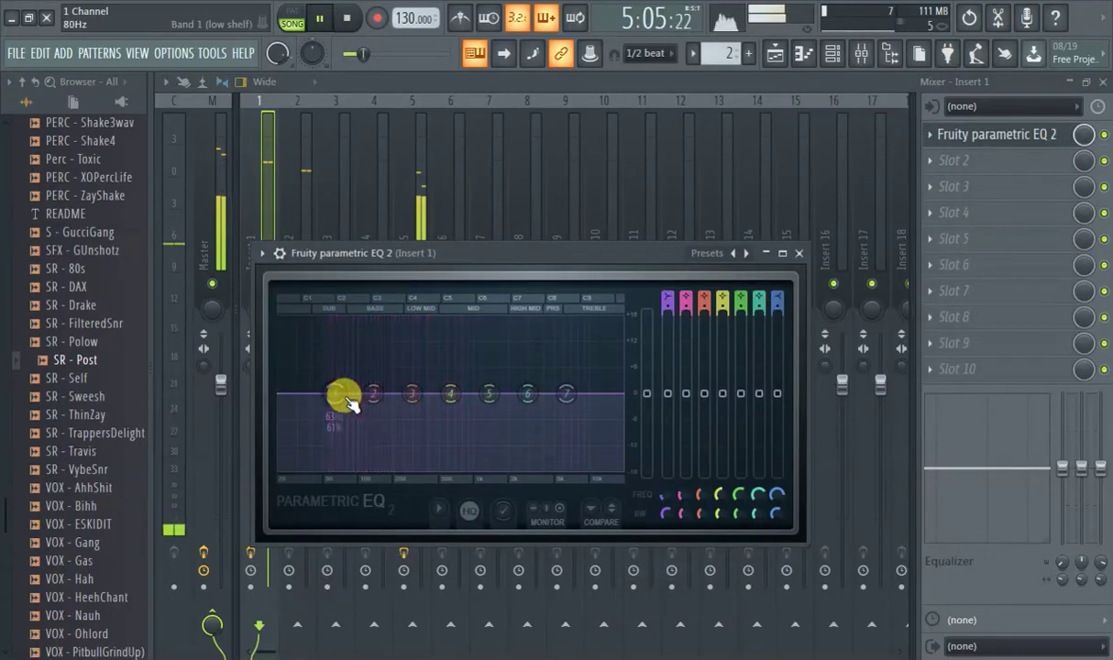
# Shape the Insert 1 EQ by boosting the low bands 1 and 2, slightly raising bands 3 and 4, and cutting bands 5 to 7 fully
pyautogui.moveTo(362, 396); pyautogui.dragTo(384, 374)
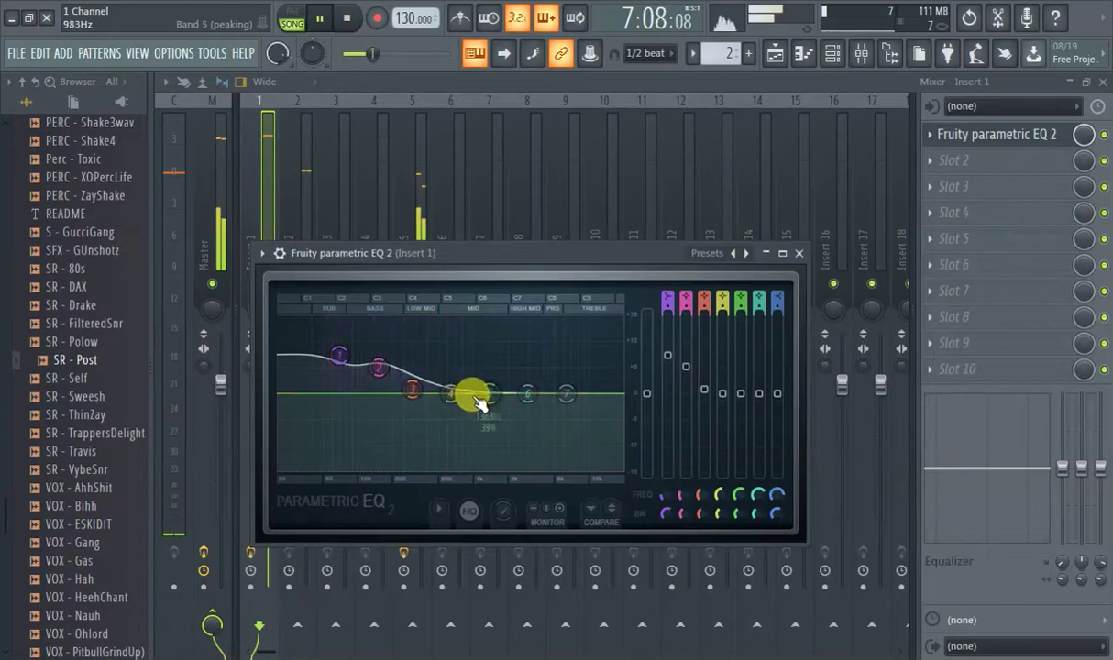
pyautogui.moveTo(568, 417); pyautogui.dragTo(561, 471)
pyautogui.moveTo(528, 394); pyautogui.dragTo(535, 456)
pyautogui.moveTo(491, 392); pyautogui.dragTo(475, 466)
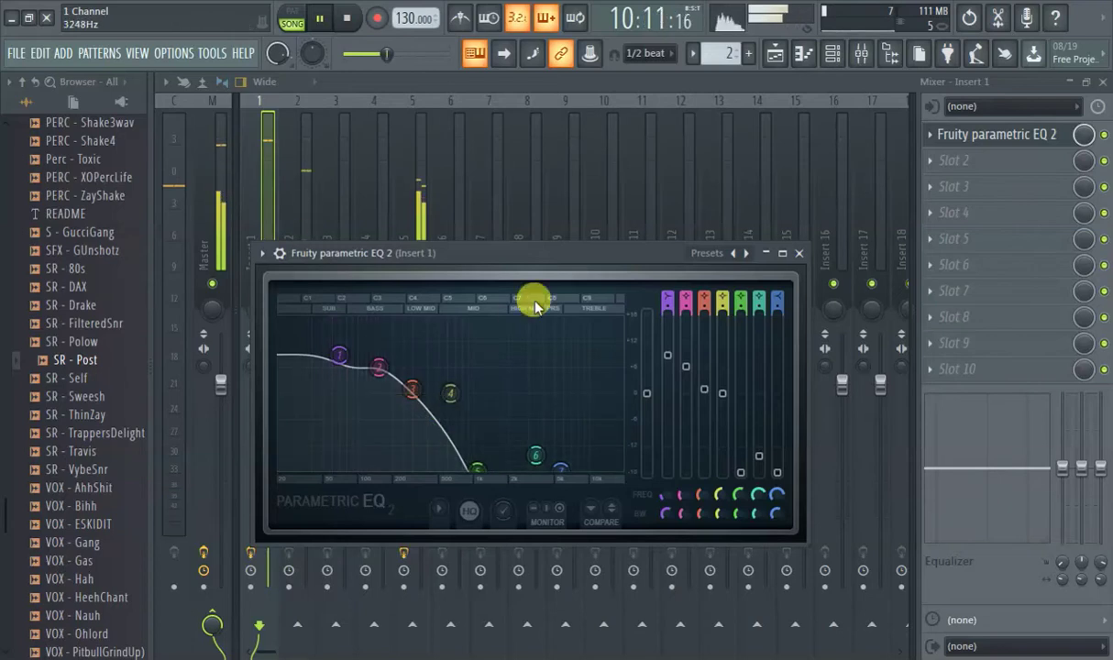
pyautogui.moveTo(537, 473); pyautogui.dragTo(531, 473)
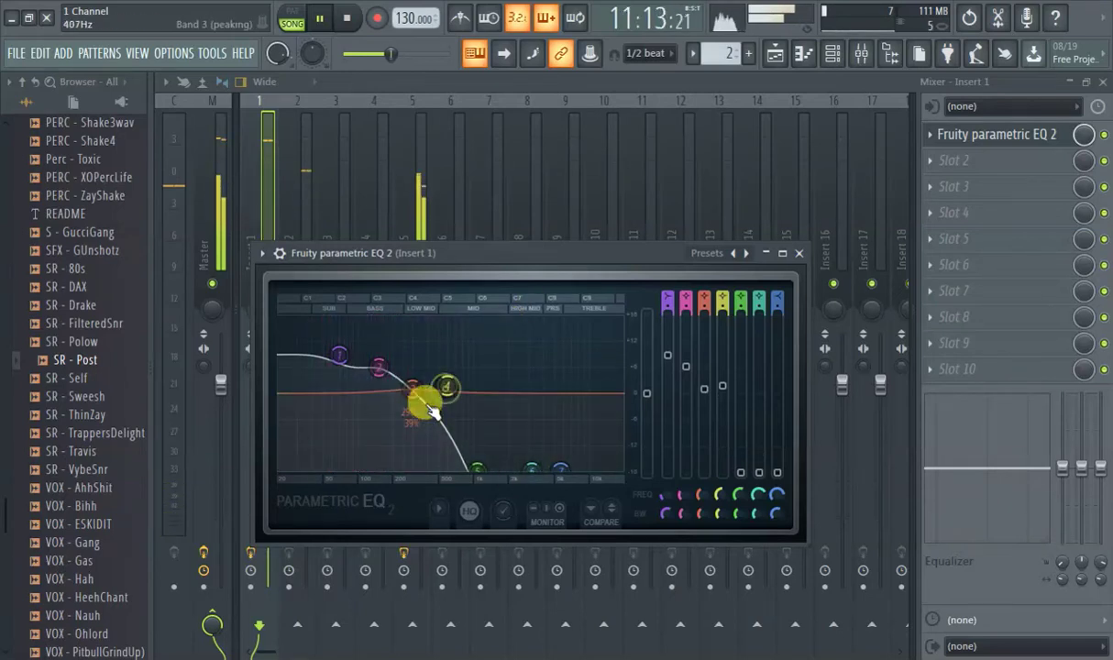
pyautogui.moveTo(415, 390); pyautogui.dragTo(415, 385)
pyautogui.moveTo(344, 356); pyautogui.dragTo(344, 372)
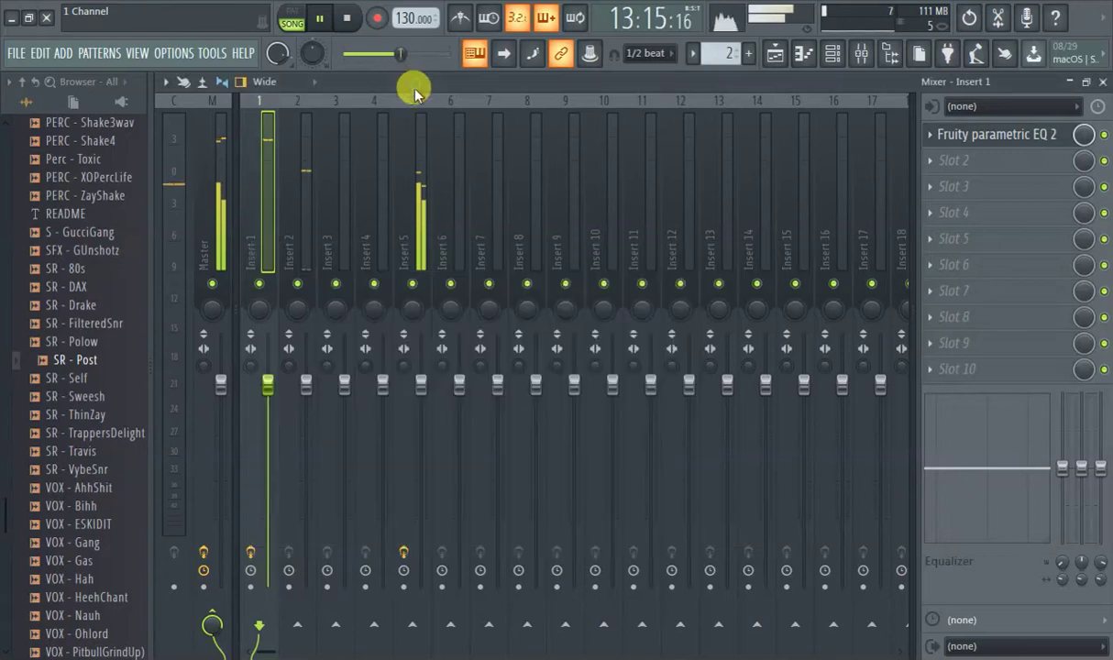
# Add Fruity Reeverb 2 to slot 1 of mixer Insert 2
pyautogui.click(309, 207)
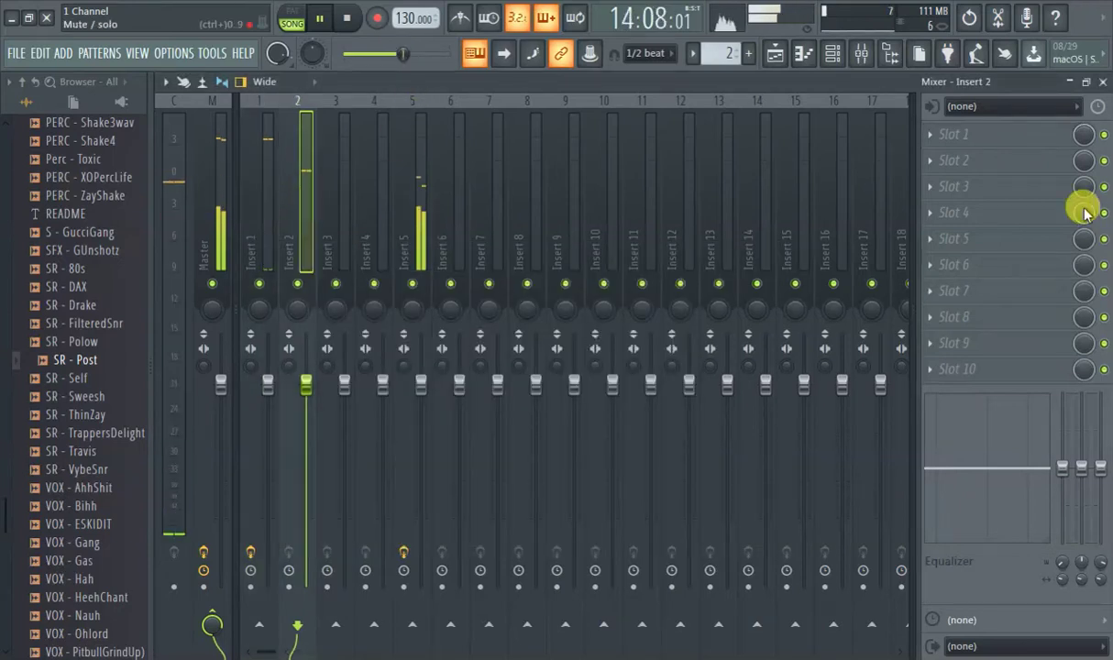
pyautogui.click(952, 135)
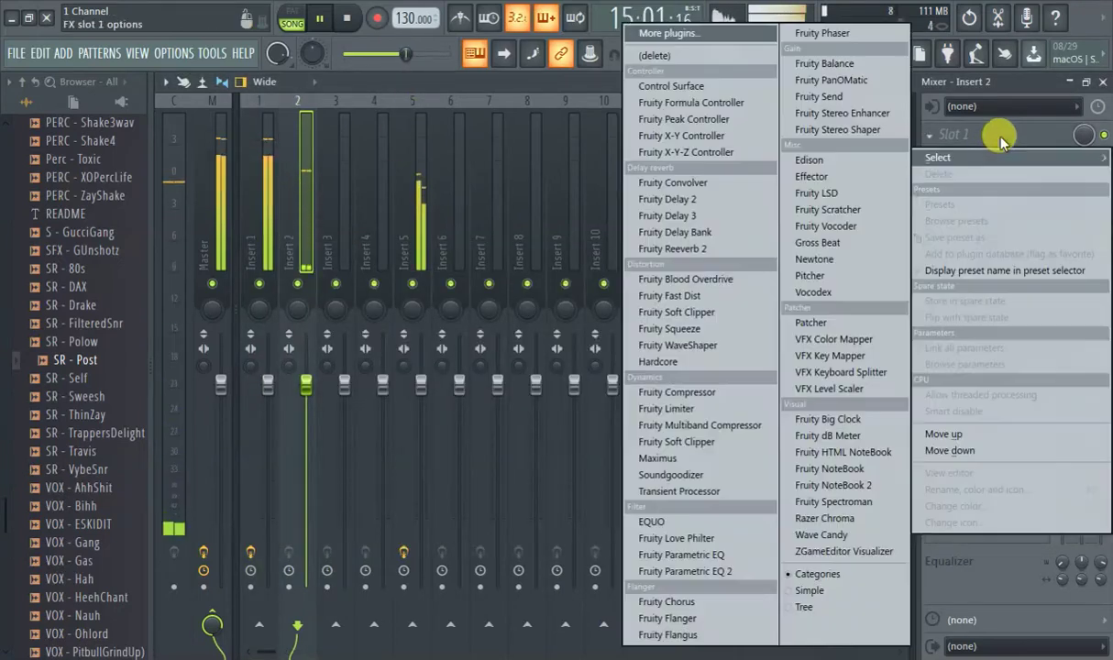
pyautogui.click(740, 250)
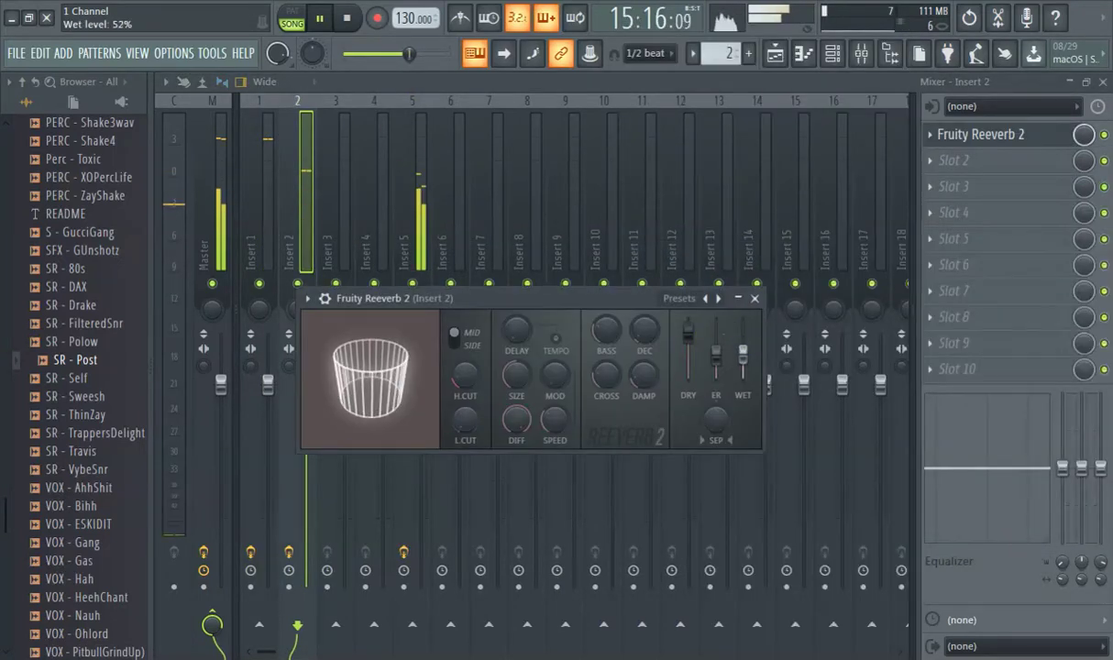
# Bypass the reverb on Insert 2 and set the track's fader slightly below the neighbouring faders
pyautogui.click(443, 83)
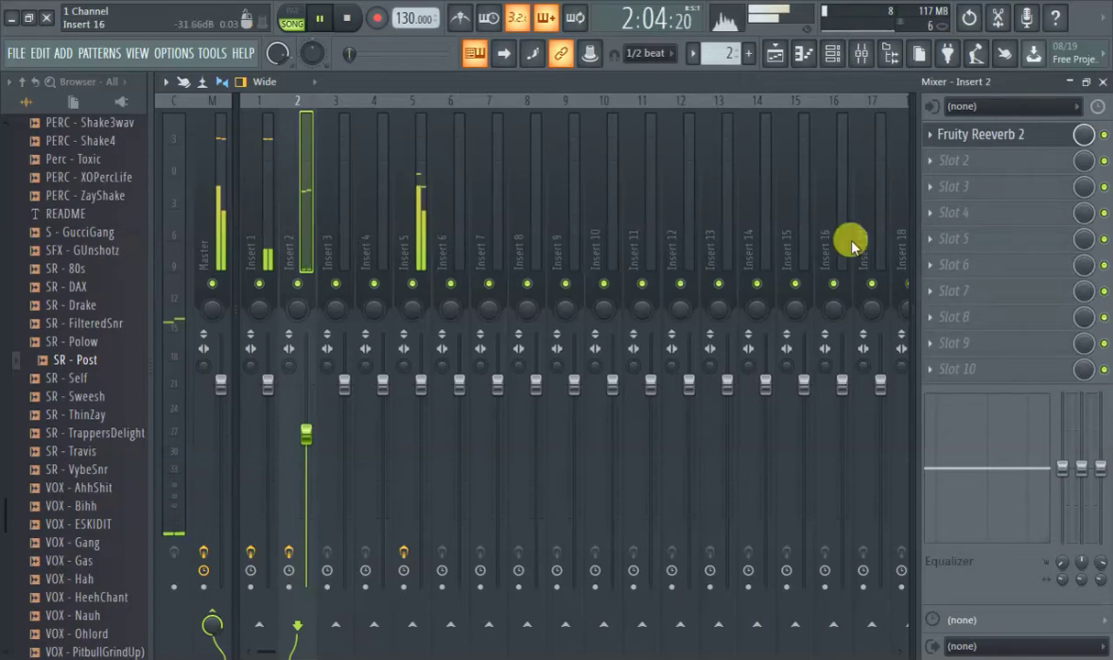
pyautogui.moveTo(306, 431); pyautogui.dragTo(330, 414)
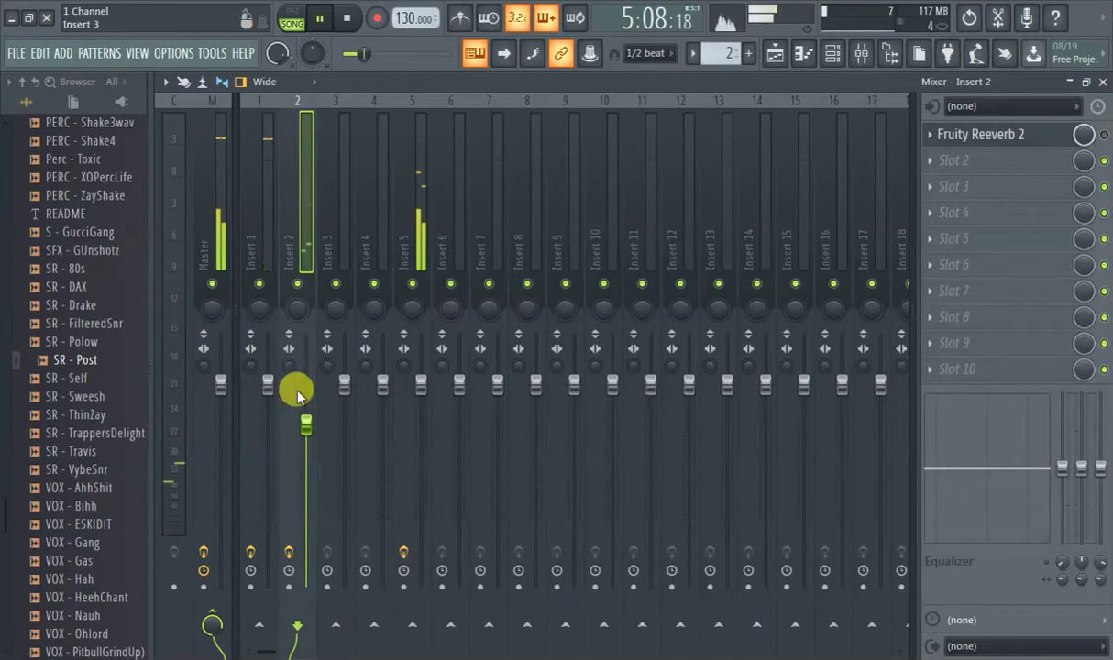
pyautogui.moveTo(306, 420); pyautogui.dragTo(305, 413)
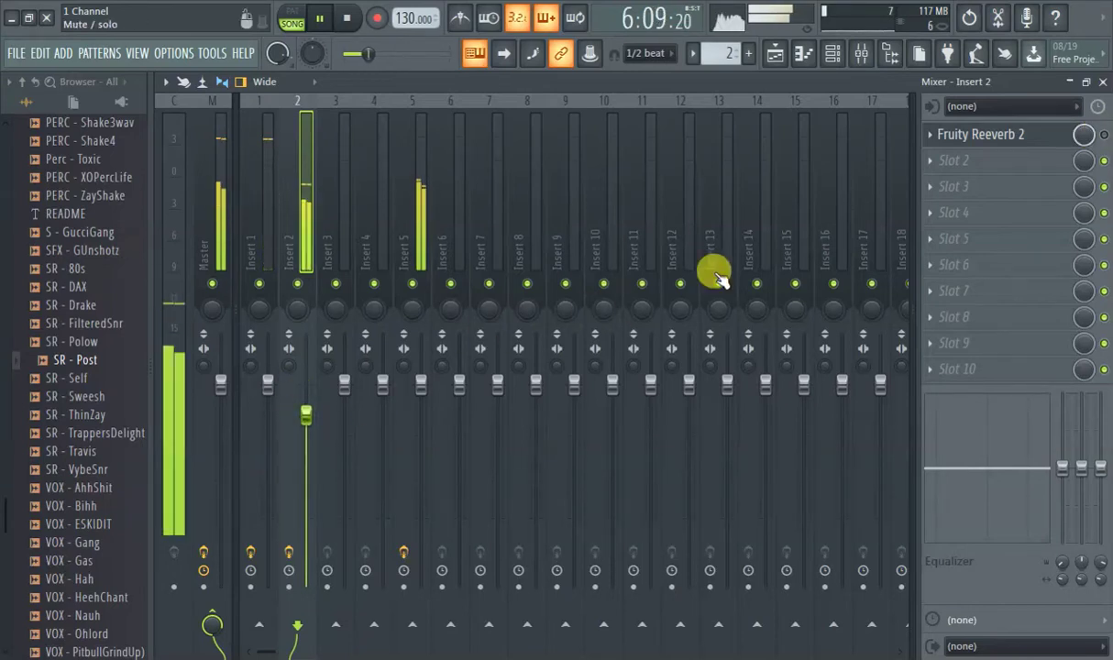
# Add Fruity parametric EQ 2 to slot 2 of Insert 2 and shape it with a low cut and slightly boosted higher bands
pyautogui.click(1000, 163)
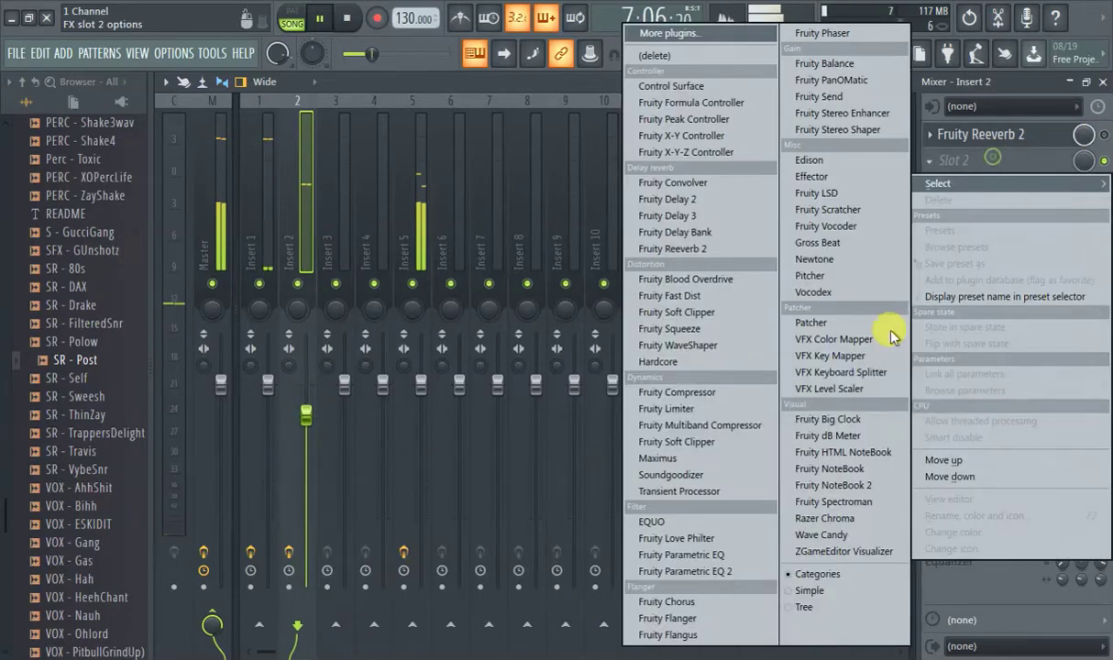
pyautogui.click(720, 569)
pyautogui.moveTo(404, 462); pyautogui.dragTo(406, 520)
pyautogui.moveTo(441, 461); pyautogui.dragTo(467, 537)
pyautogui.moveTo(480, 461); pyautogui.dragTo(510, 536)
pyautogui.moveTo(633, 446); pyautogui.dragTo(603, 444)
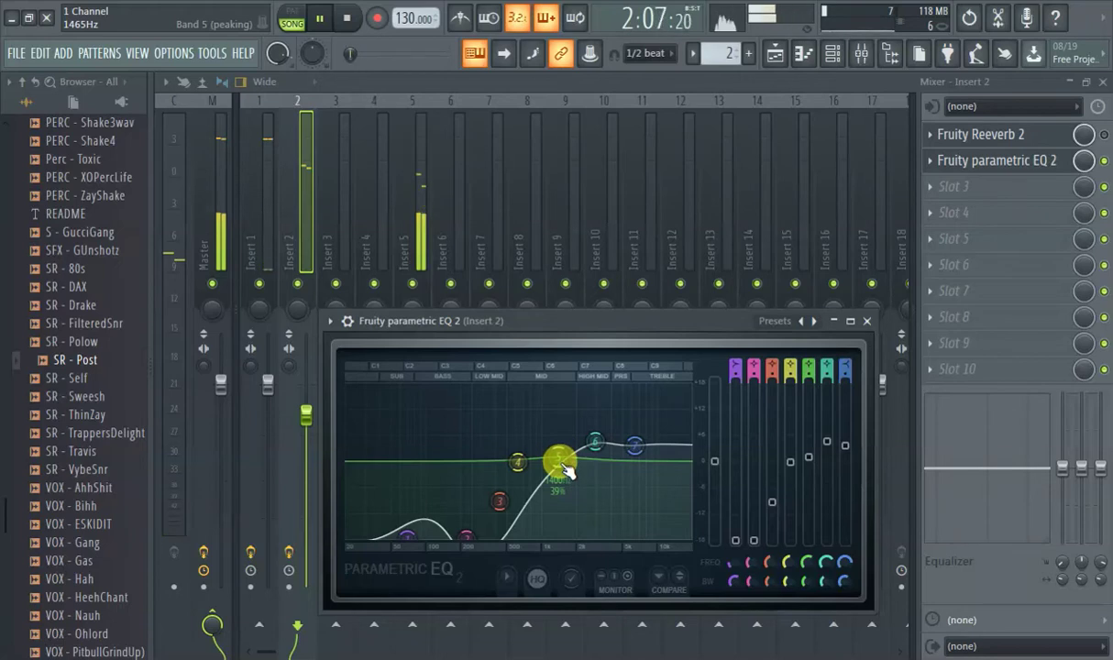
pyautogui.moveTo(499, 501); pyautogui.dragTo(505, 452)
pyautogui.moveTo(483, 523); pyautogui.dragTo(484, 469)
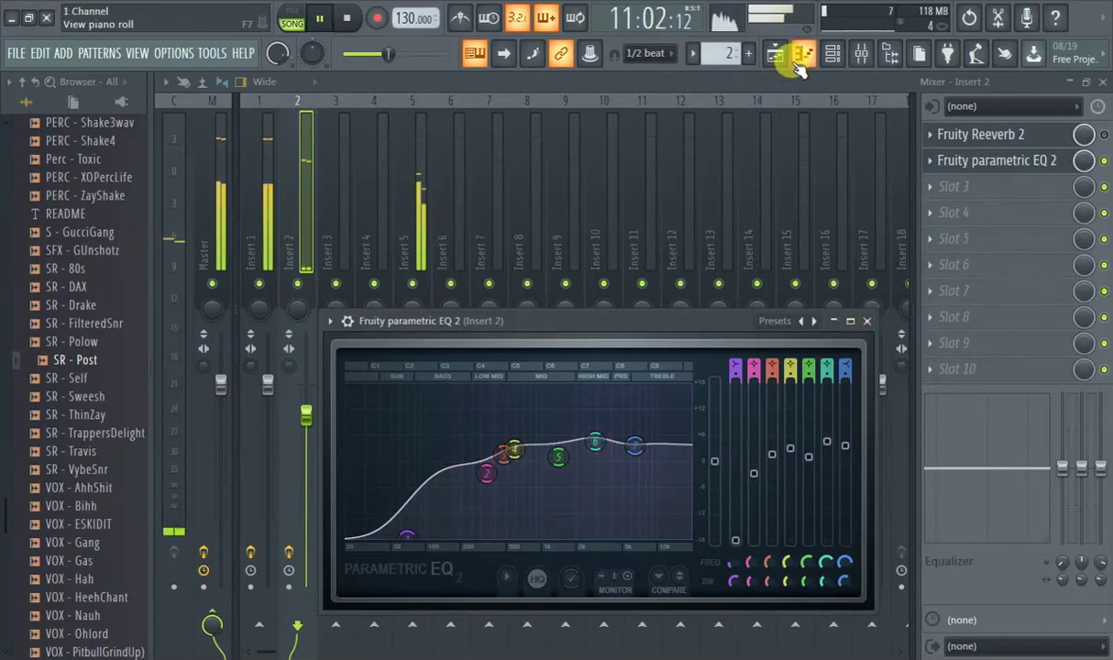
# Collapse the AppreciationKit5 folder in the sample browser
pyautogui.scroll(20, 23, 321)
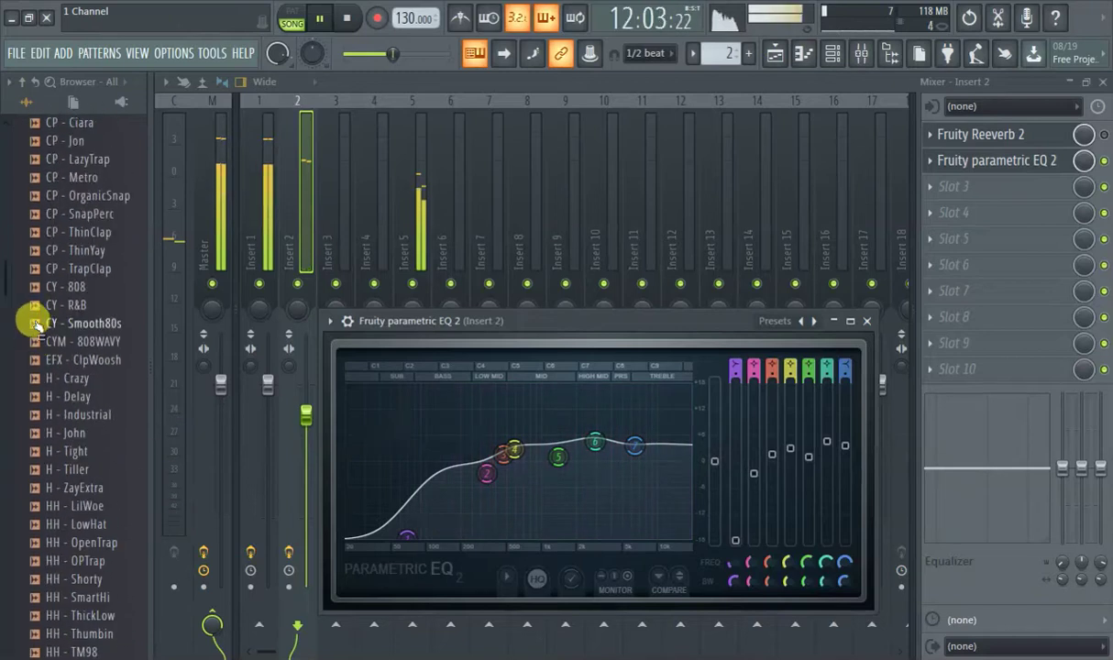
pyautogui.scroll(3, 45, 332)
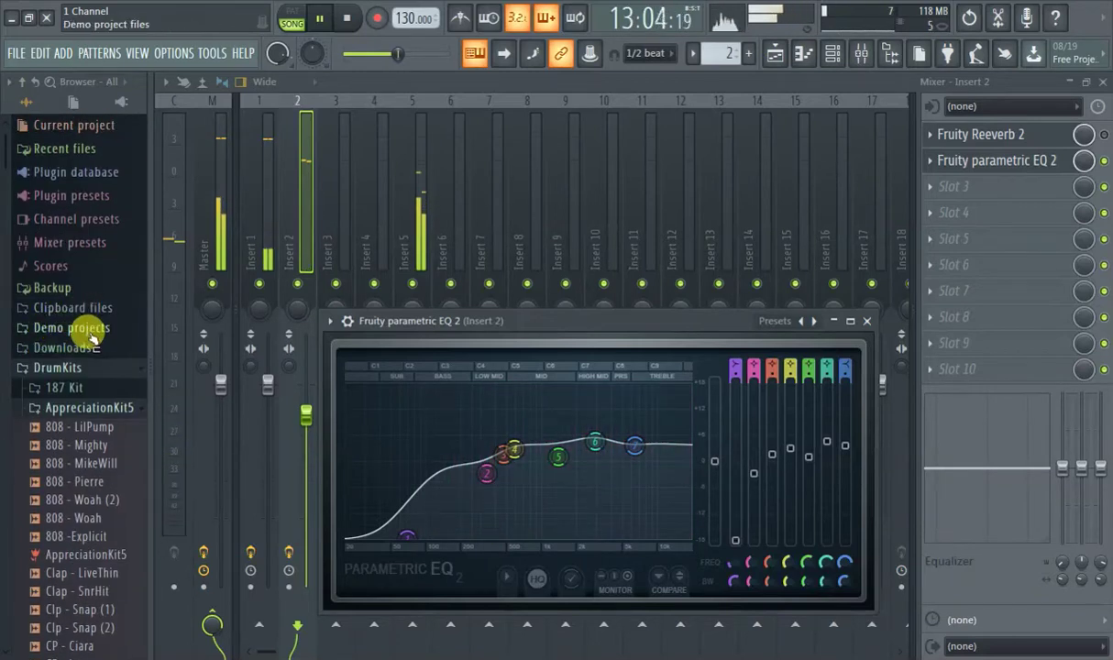
pyautogui.click(106, 404)
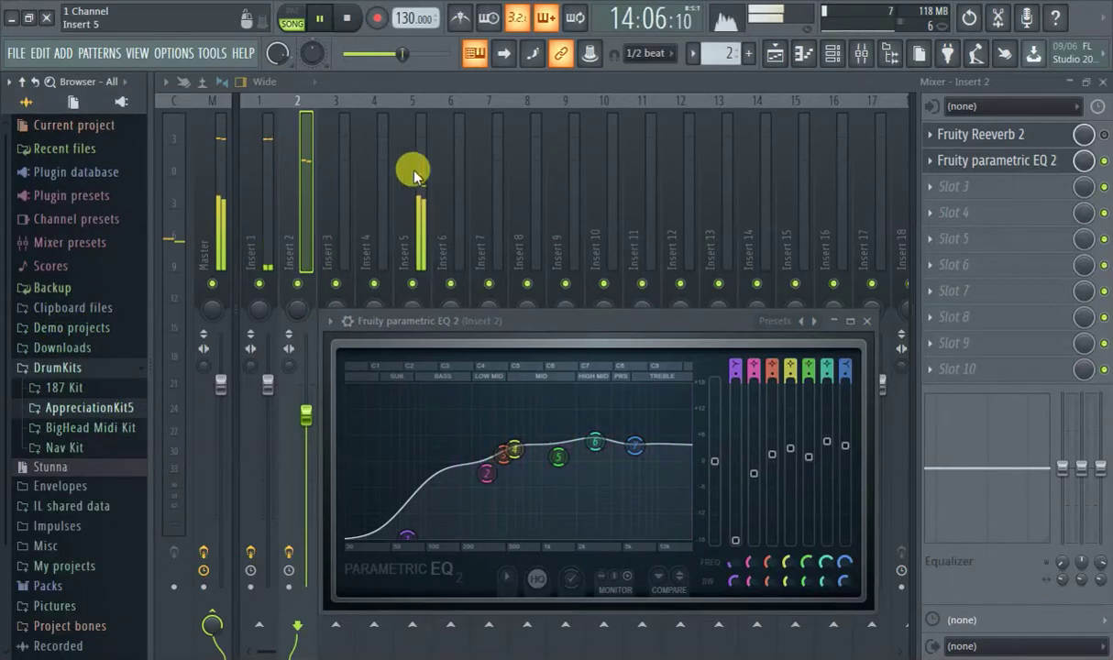
# Switch to a new Pattern 3 in the playlist and place its clip on Track 3 at bar 1
pyautogui.click(773, 53)
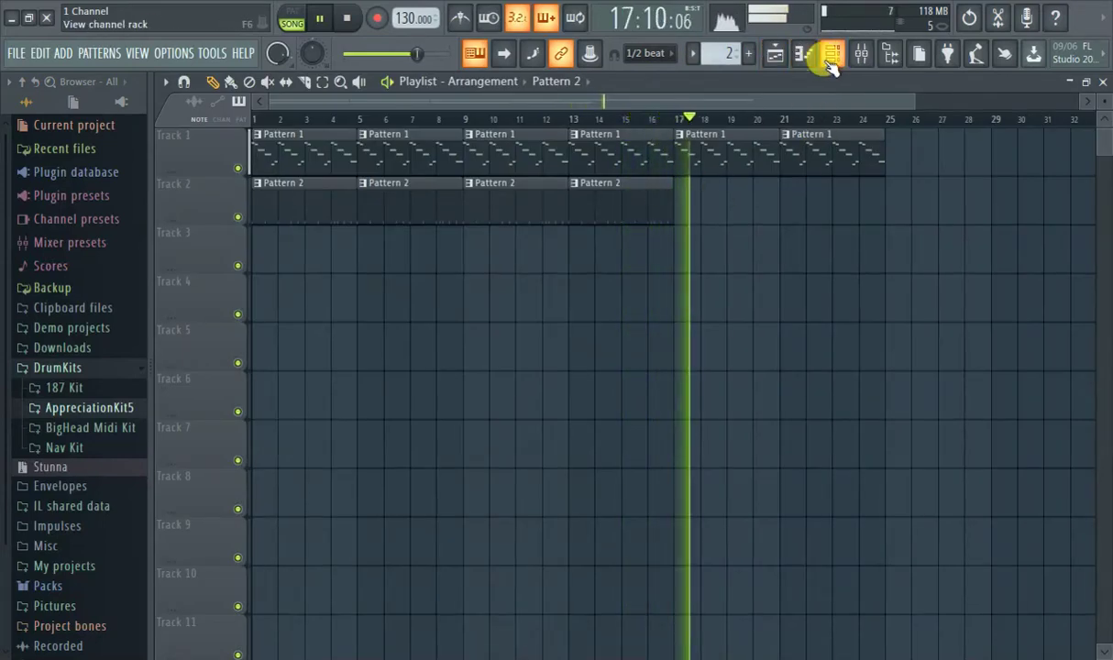
pyautogui.click(748, 53)
pyautogui.click(765, 79)
pyautogui.click(266, 260)
pyautogui.moveTo(267, 255); pyautogui.dragTo(253, 250)
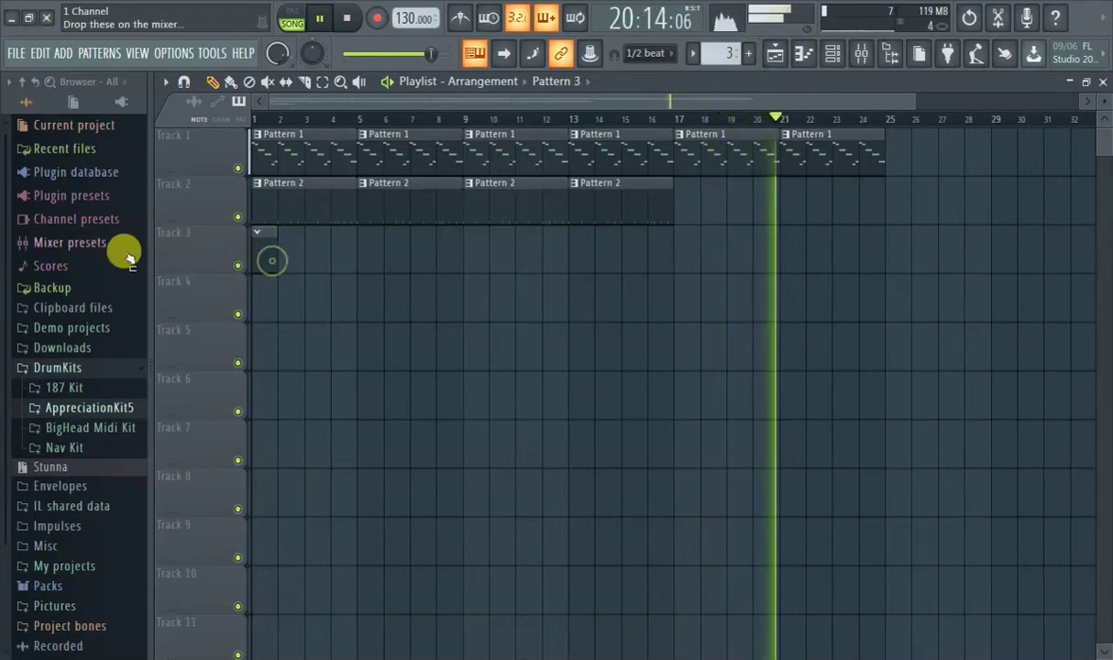
# Expand the Hi Hat folder of the Nav Kit inside DrumKits in the sample browser
pyautogui.click(75, 368)
pyautogui.click(77, 370)
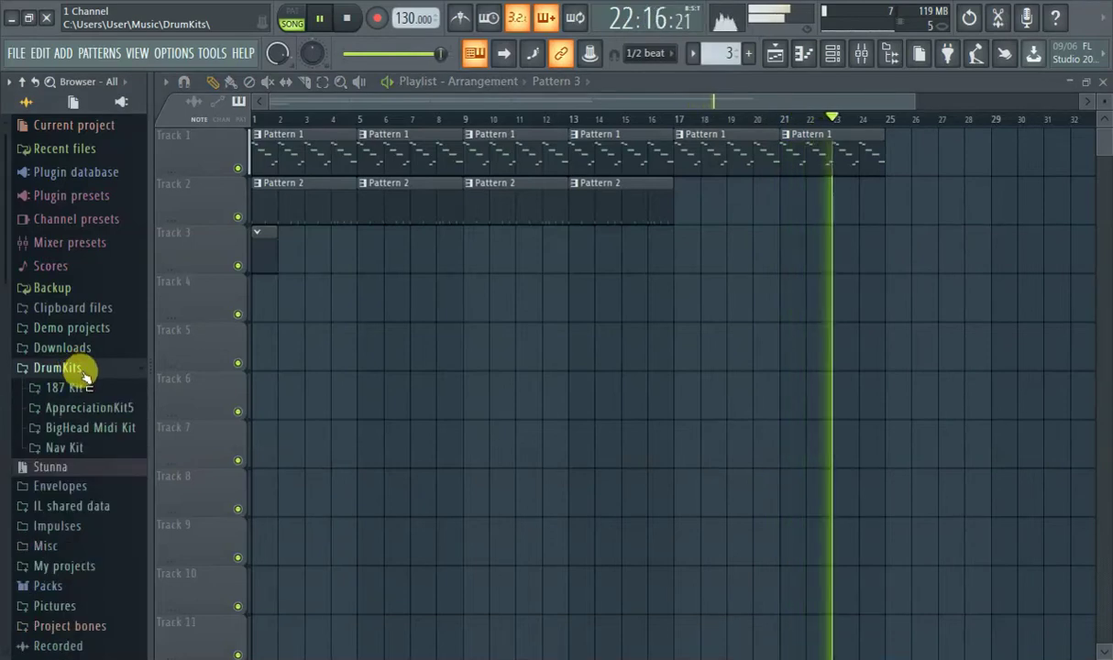
pyautogui.click(95, 450)
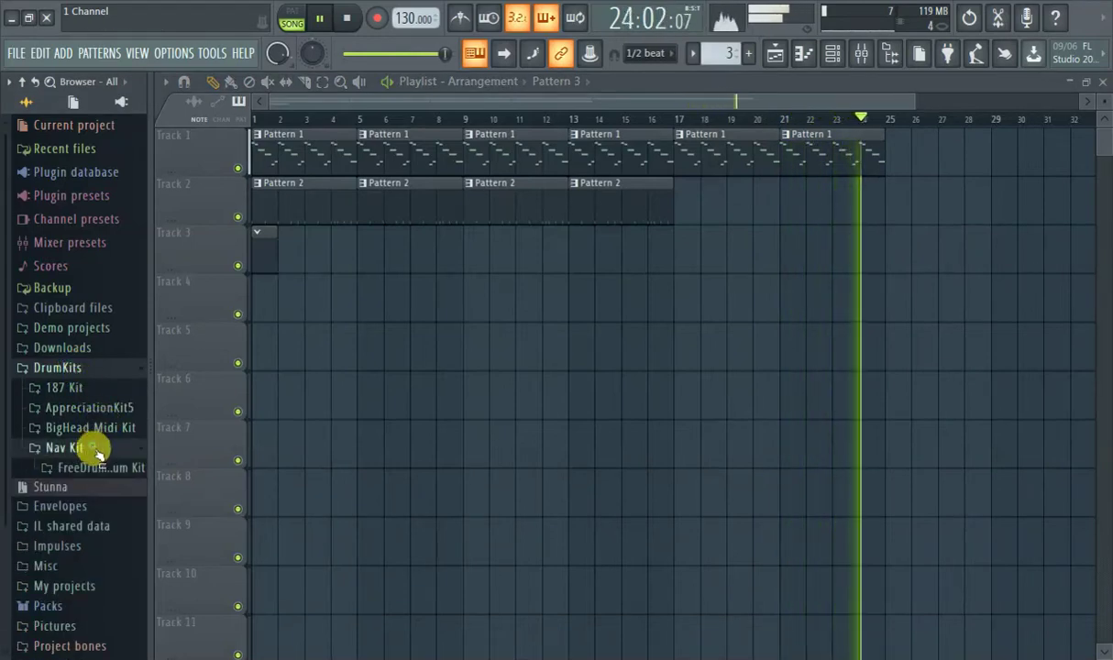
pyautogui.scroll(-3, 95, 449)
pyautogui.click(87, 359)
pyautogui.click(87, 378)
# Audition the Hi Hat Nav samples in the Nav Kit to compare their sounds
pyautogui.click(97, 453)
pyautogui.click(110, 470)
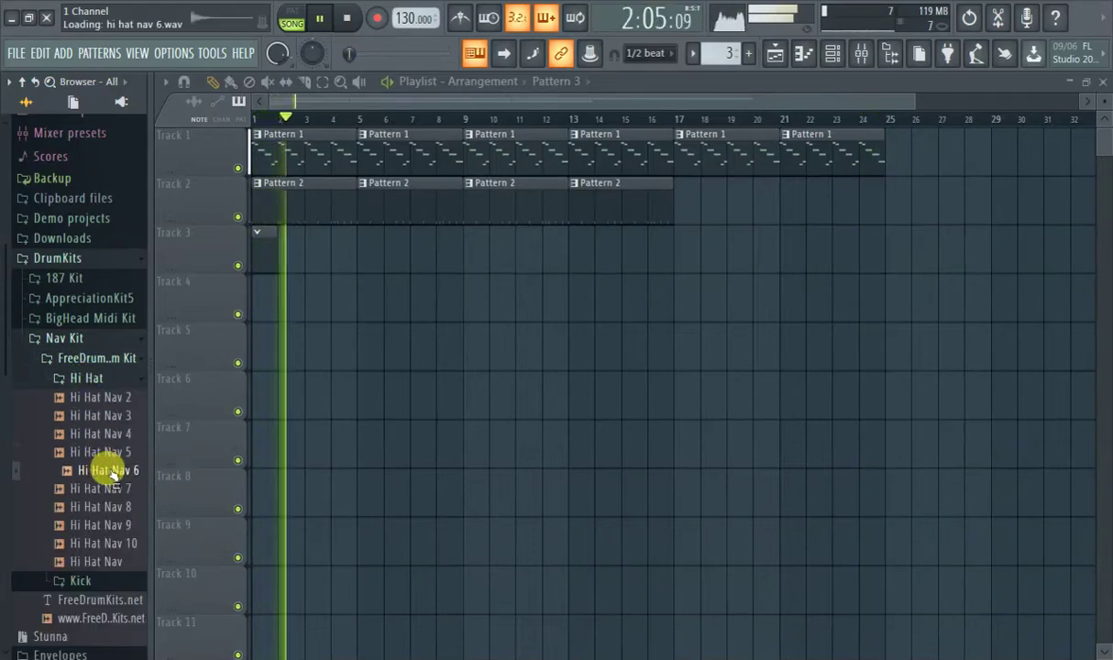
pyautogui.click(125, 525)
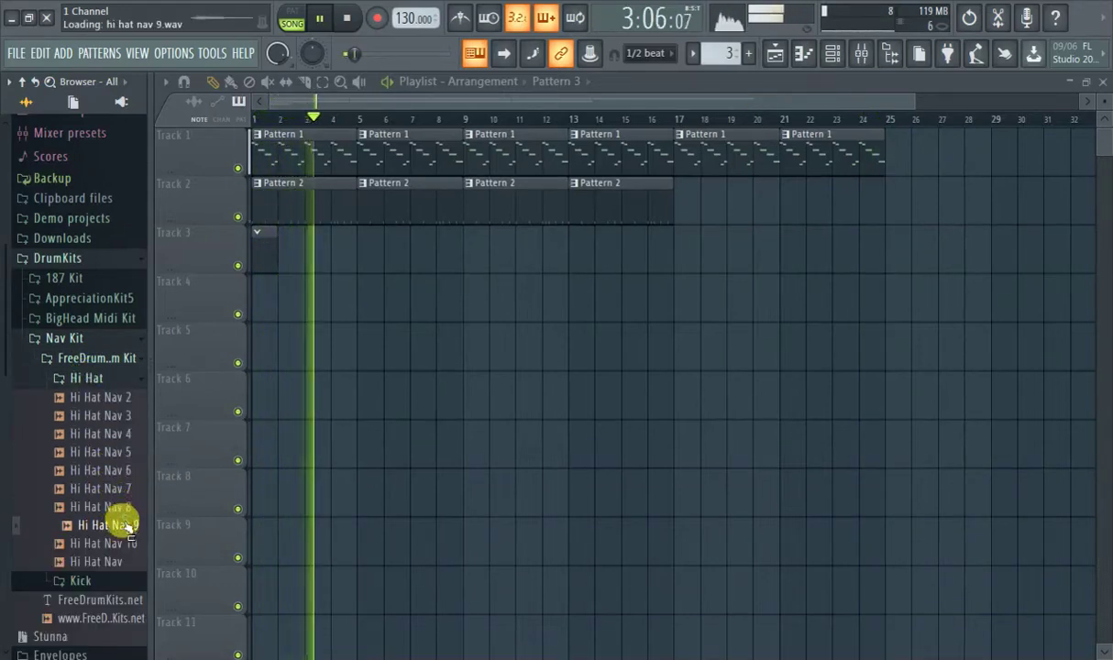
pyautogui.click(133, 546)
pyautogui.click(113, 561)
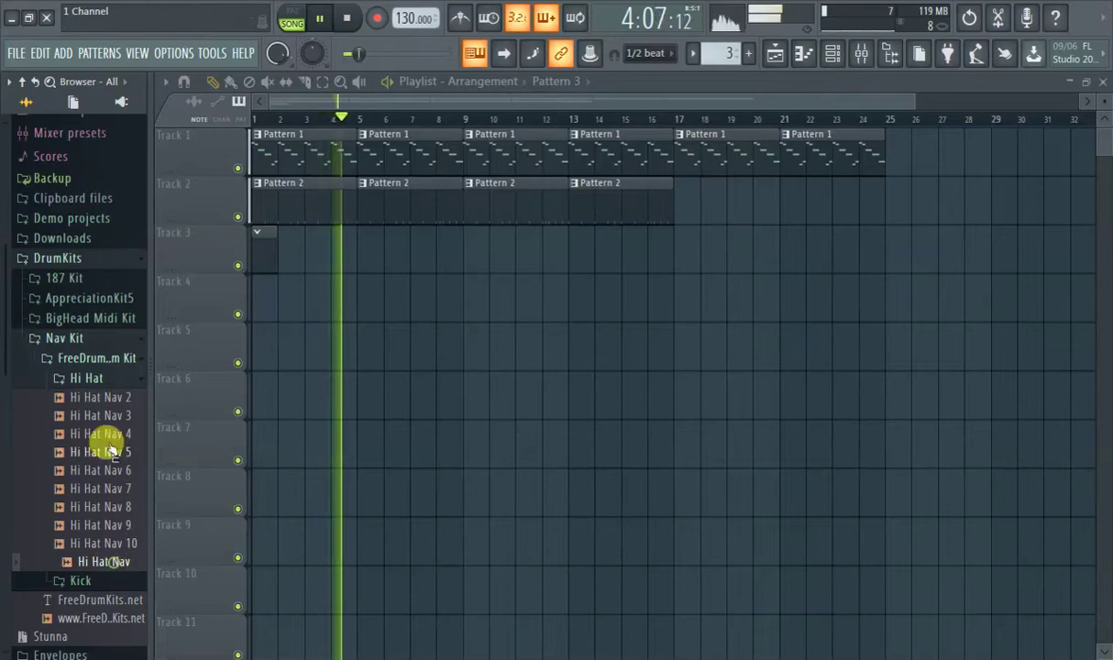
pyautogui.click(105, 416)
pyautogui.click(104, 396)
pyautogui.click(117, 433)
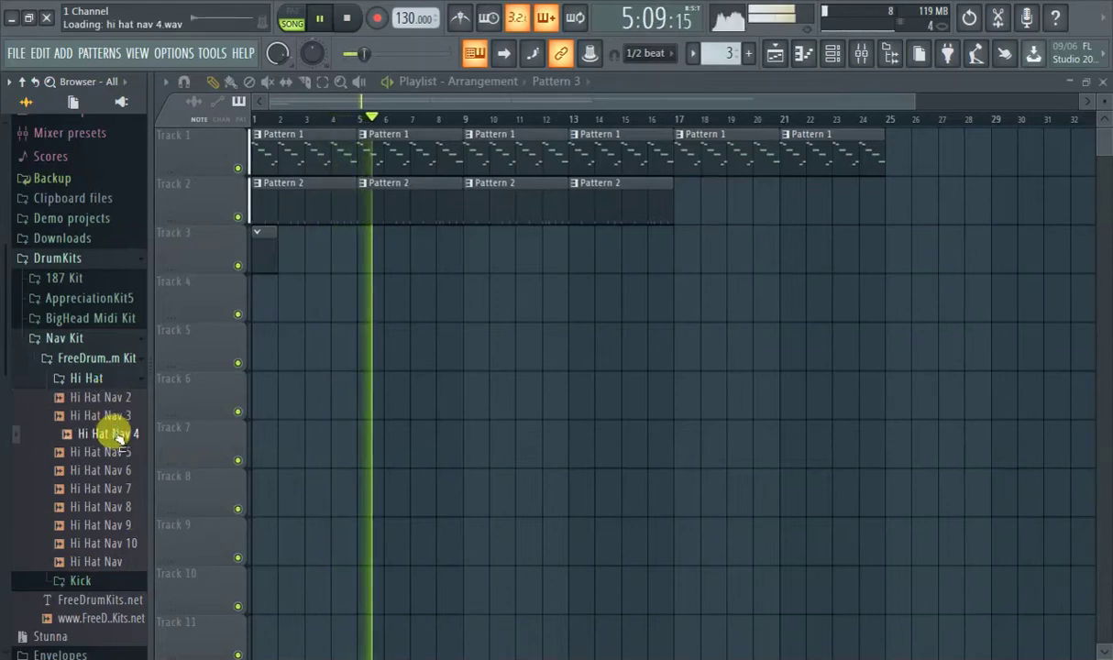
pyautogui.click(112, 452)
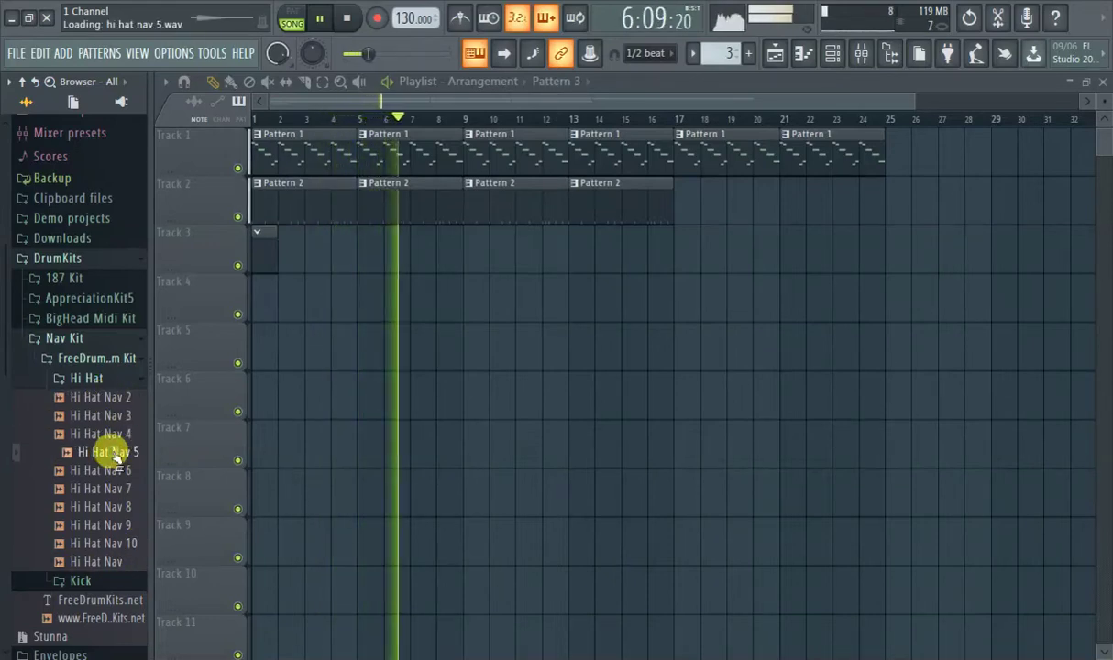
pyautogui.click(112, 469)
# Replace the Hat channel's sound in the channel rack with the Hi Hat Nav 4 sample
pyautogui.click(126, 434)
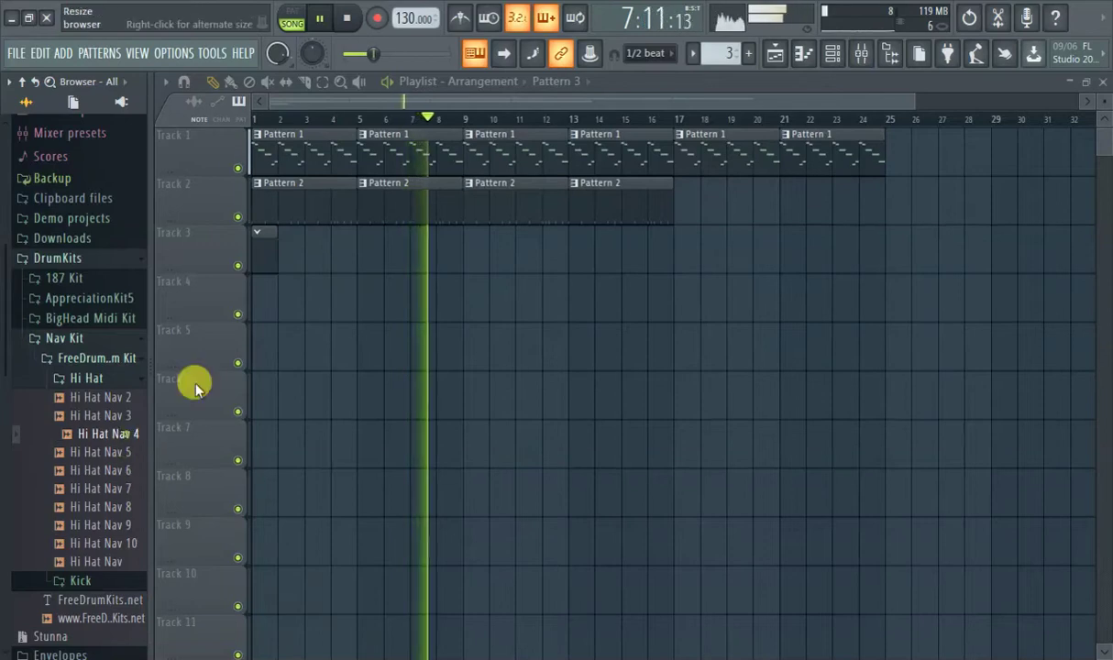
pyautogui.click(833, 53)
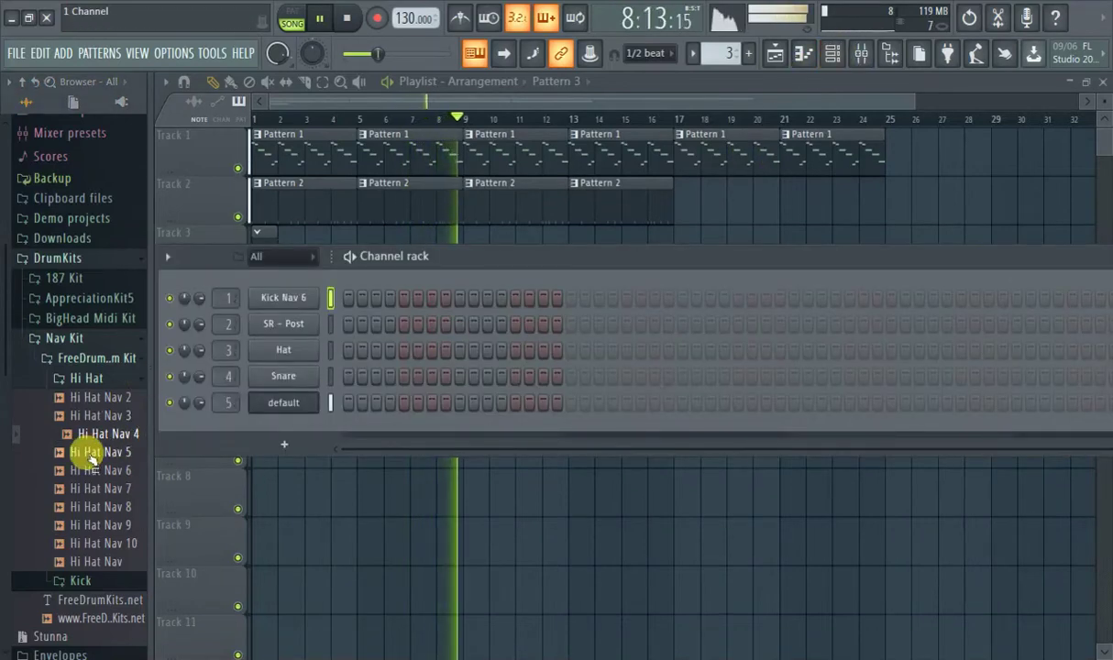
pyautogui.moveTo(105, 433); pyautogui.dragTo(291, 360)
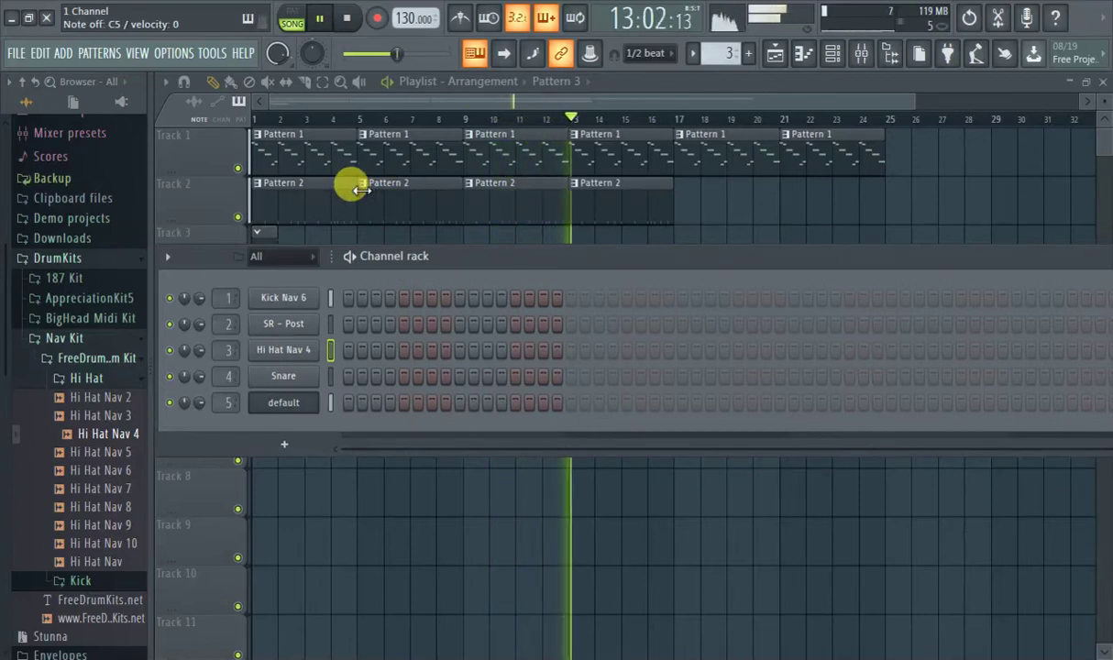
# Play the arrangement from bar 1 and look over the pattern clips in the playlist
pyautogui.moveTo(312, 113); pyautogui.dragTo(244, 117)
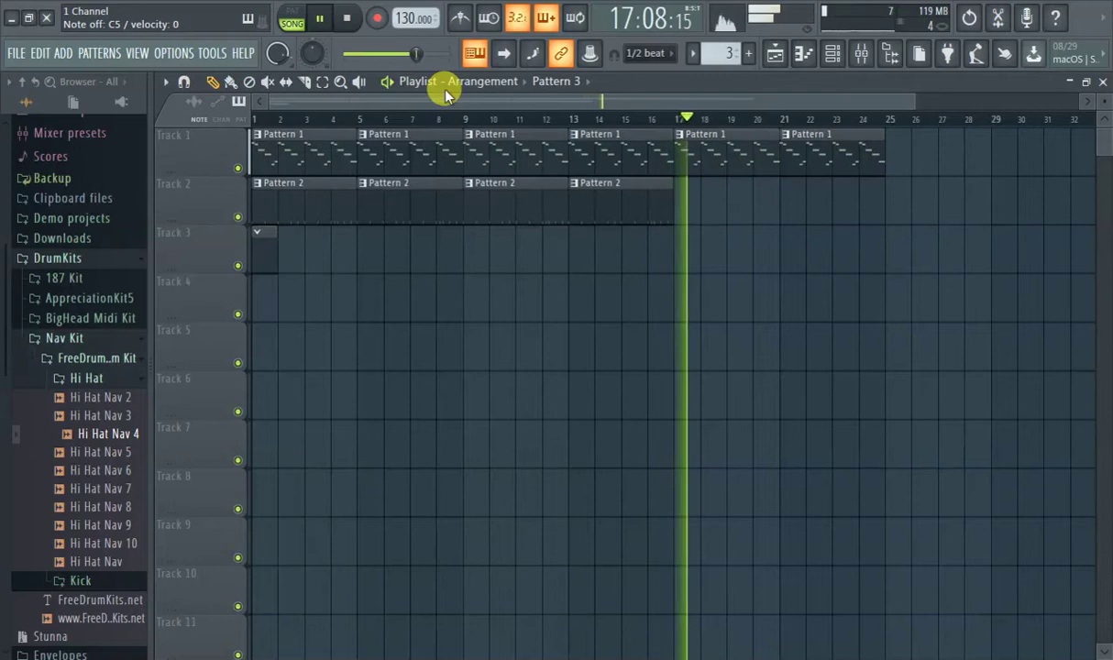
pyautogui.scroll(-2, 447, 94)
pyautogui.scroll(2, 698, 151)
pyautogui.scroll(3, 587, 119)
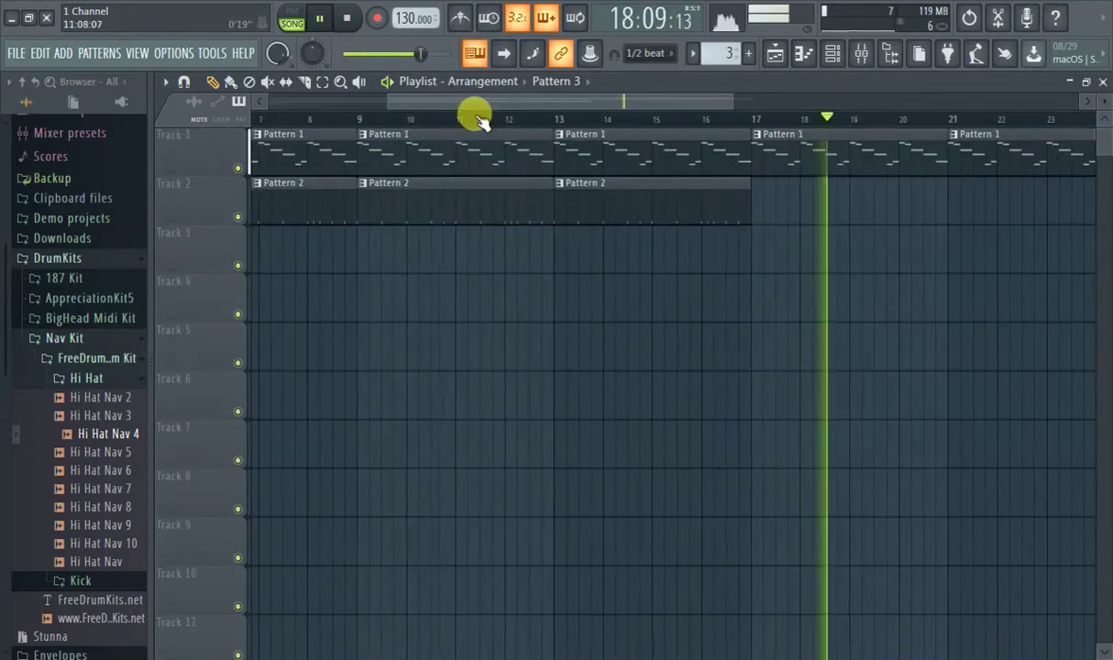
pyautogui.scroll(-4, 466, 126)
pyautogui.scroll(-3, 468, 140)
pyautogui.scroll(3, 417, 138)
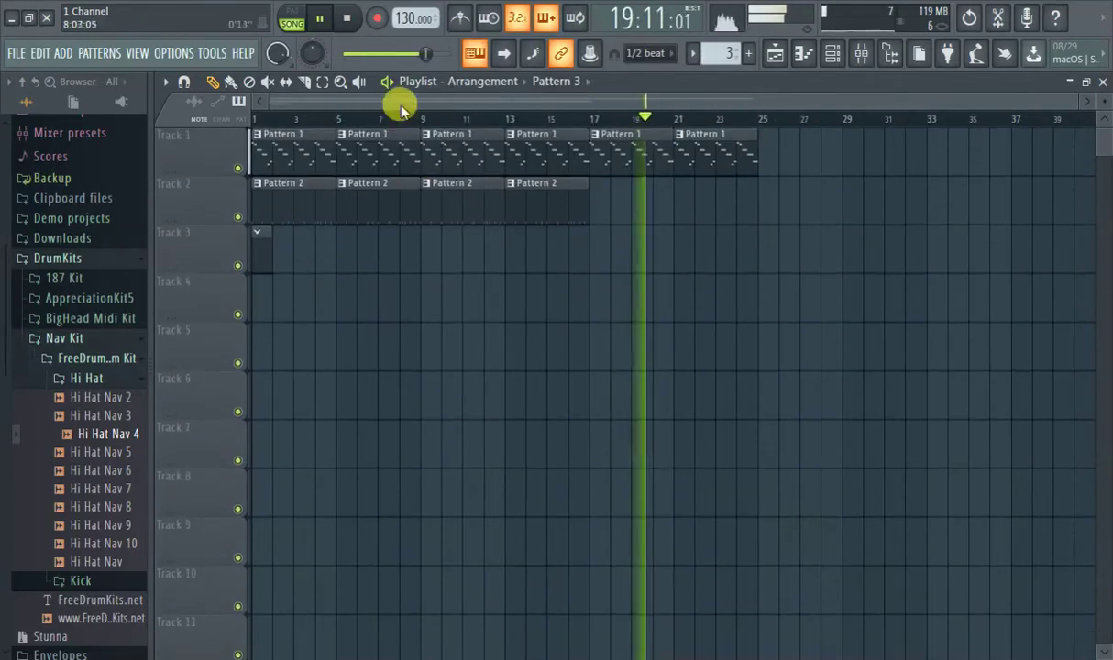
# Record the hi-hat part into Pattern 3 over the first eight bars and set the global snap to 1/4 beat
pyautogui.moveTo(420, 66); pyautogui.dragTo(356, 54)
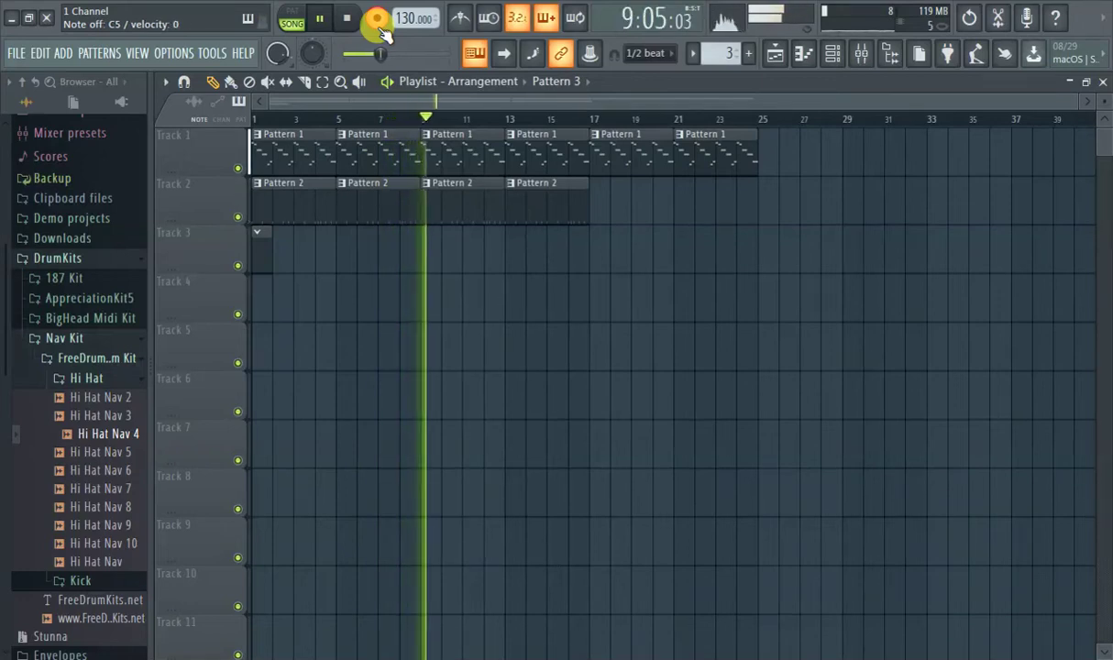
pyautogui.click(643, 53)
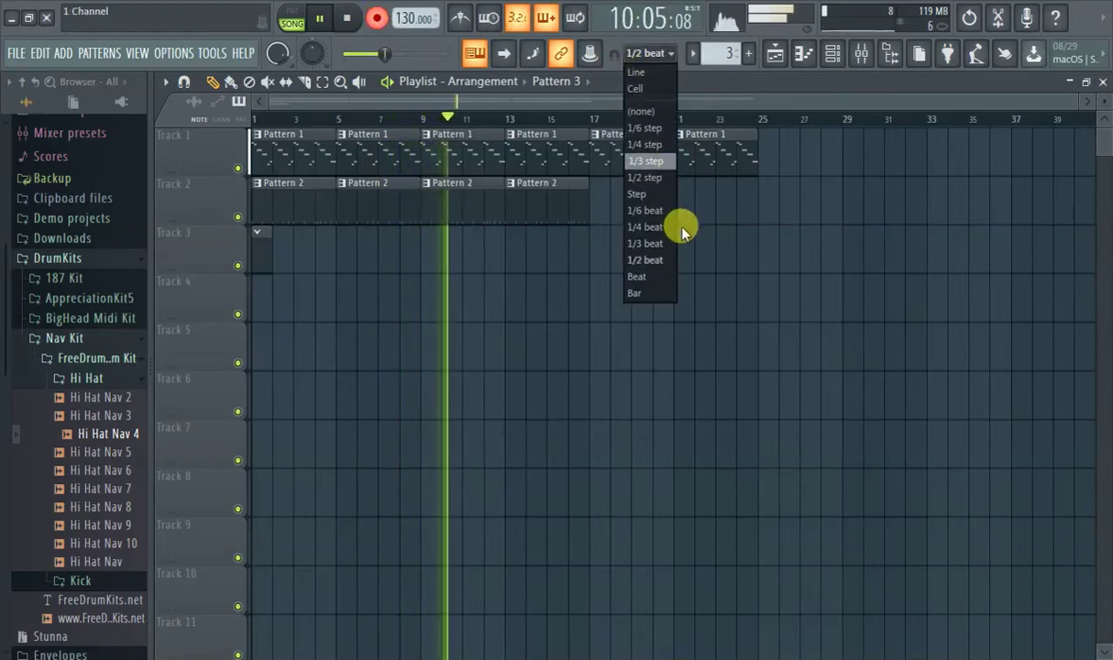
pyautogui.click(662, 227)
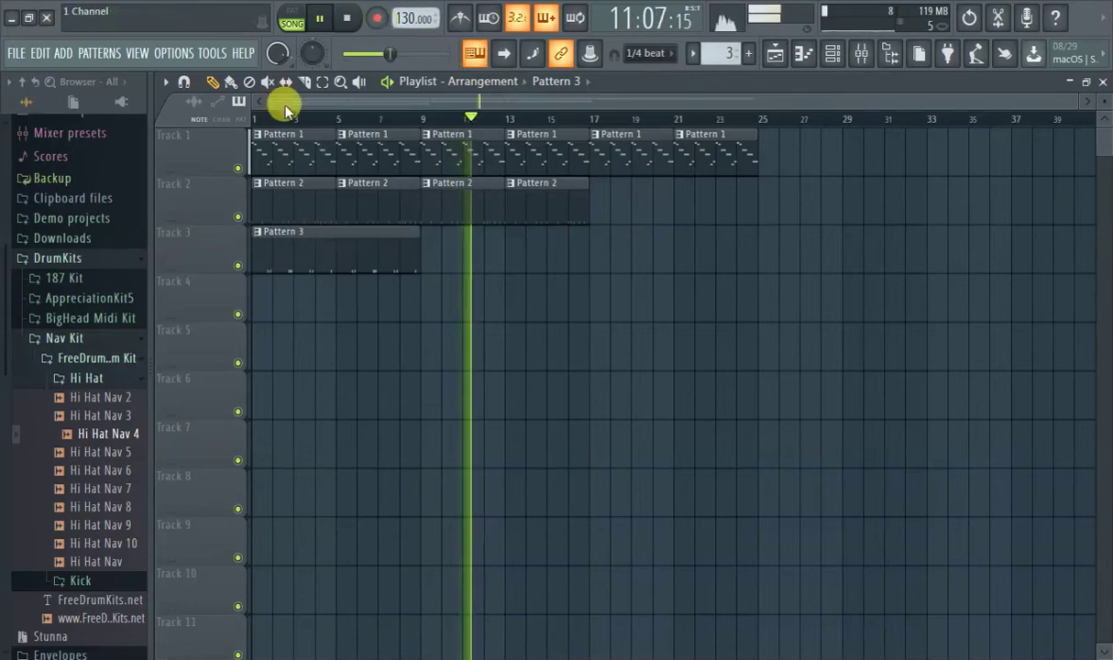
# Play the song from bar 1 and look through Pattern 3's hi-hat notes in the piano roll up to bar 9
pyautogui.click(255, 119)
pyautogui.doubleClick(303, 243)
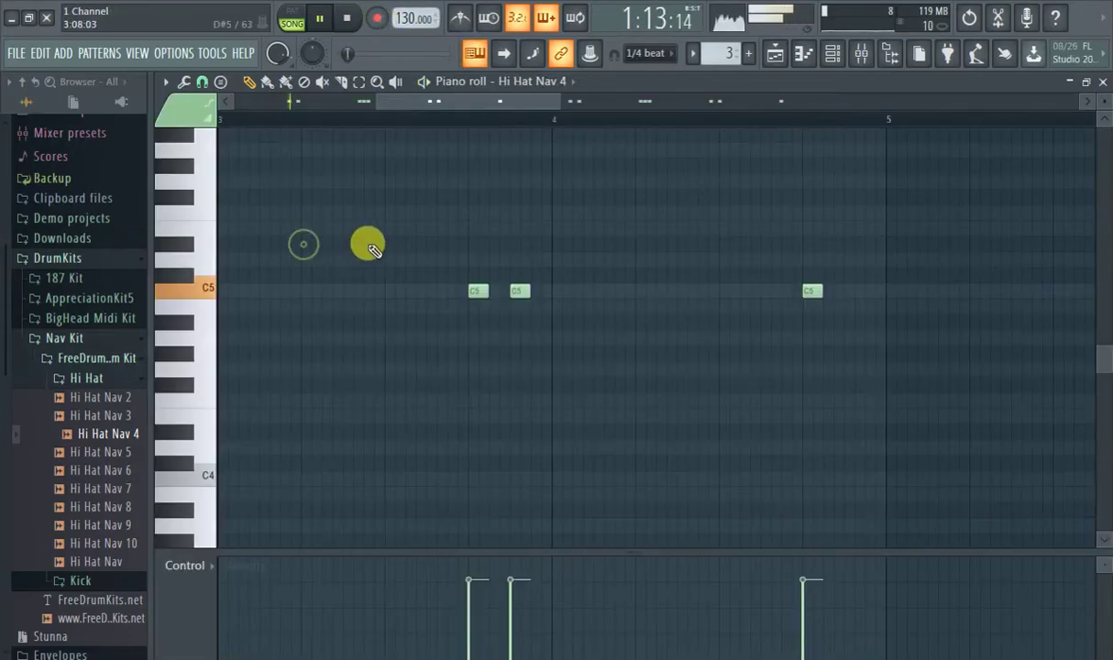
pyautogui.moveTo(434, 102)
pyautogui.mouseDown()
pyautogui.moveTo(350, 90)
pyautogui.moveTo(529, 174)
pyautogui.moveTo(764, 217)
pyautogui.mouseUp()
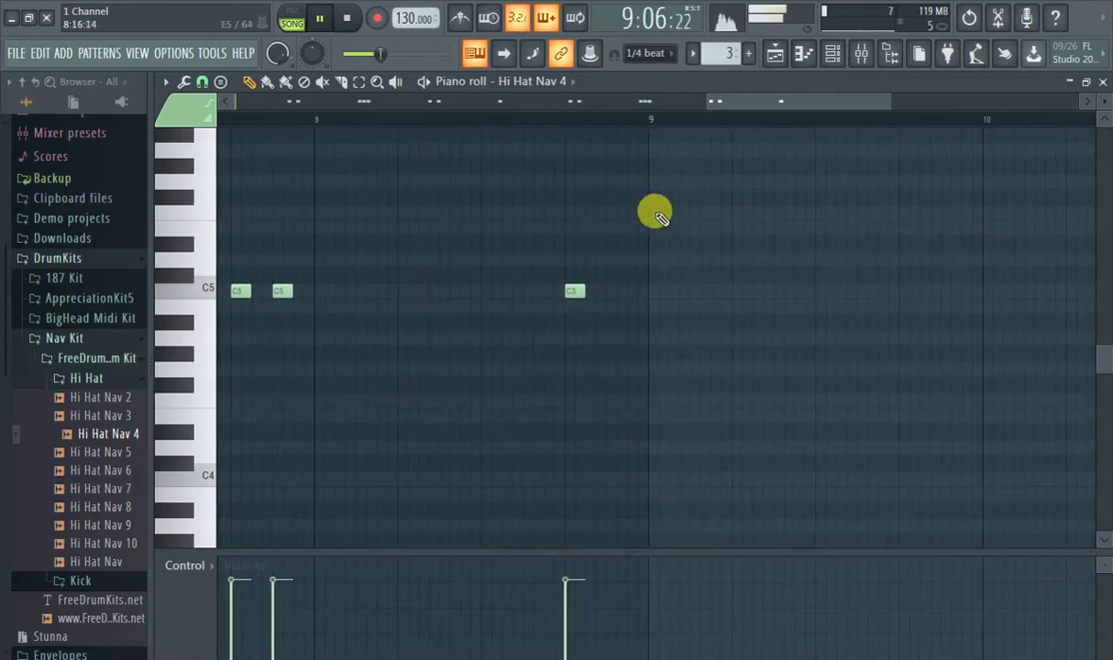
# Load Fruity Parametric EQ 2 into the first effect slot of mixer Insert 3
pyautogui.click(812, 53)
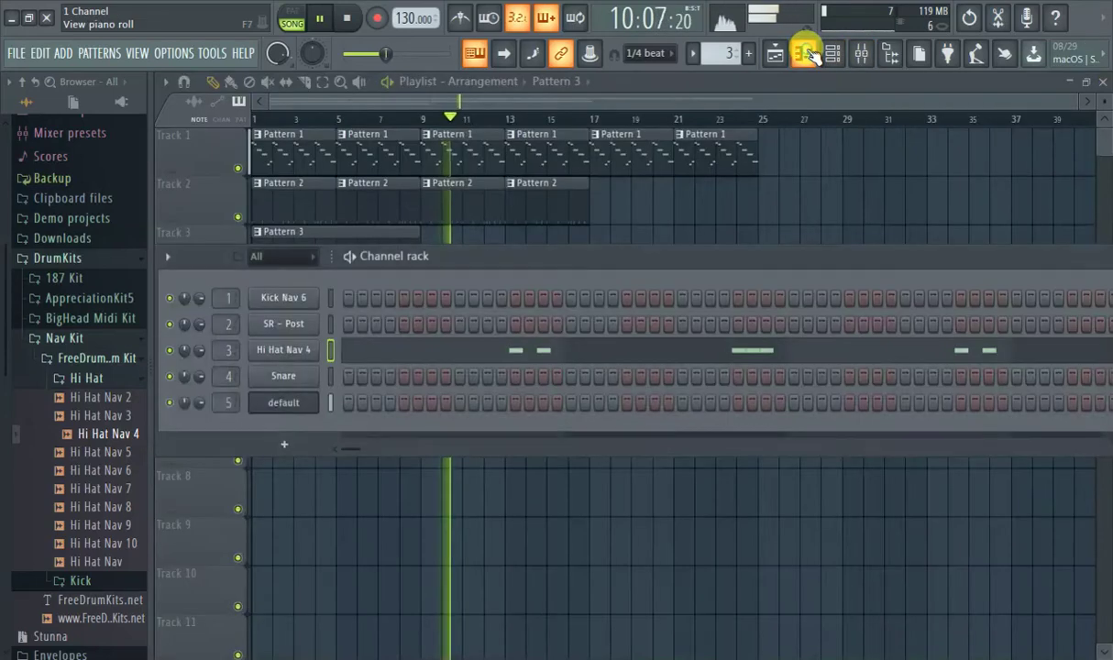
pyautogui.click(833, 53)
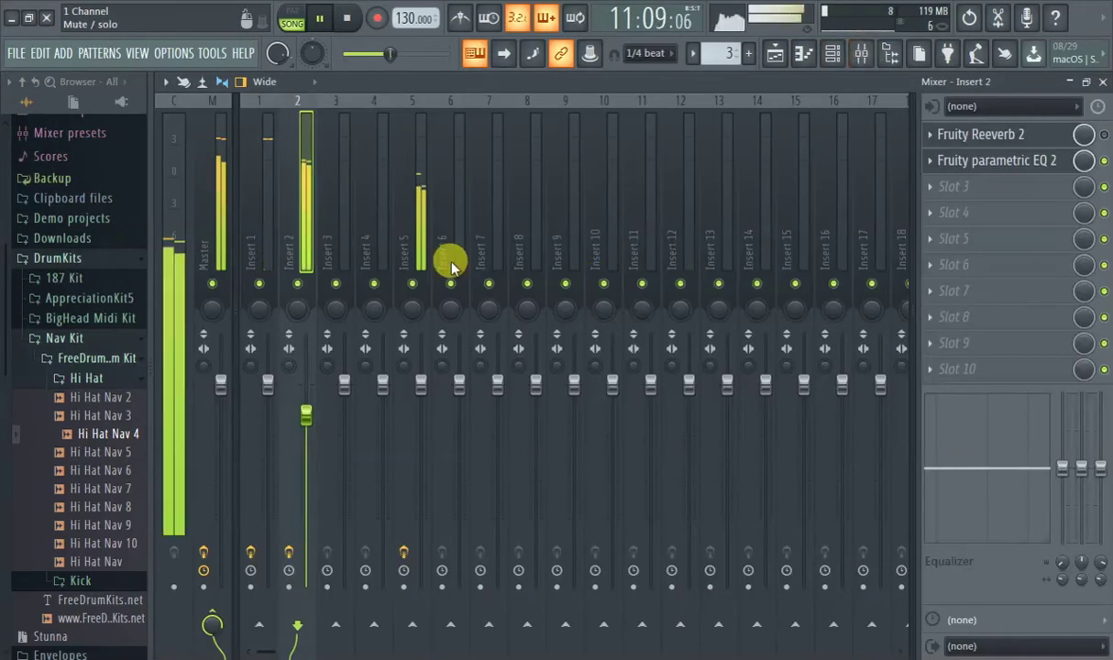
pyautogui.click(351, 183)
pyautogui.click(960, 135)
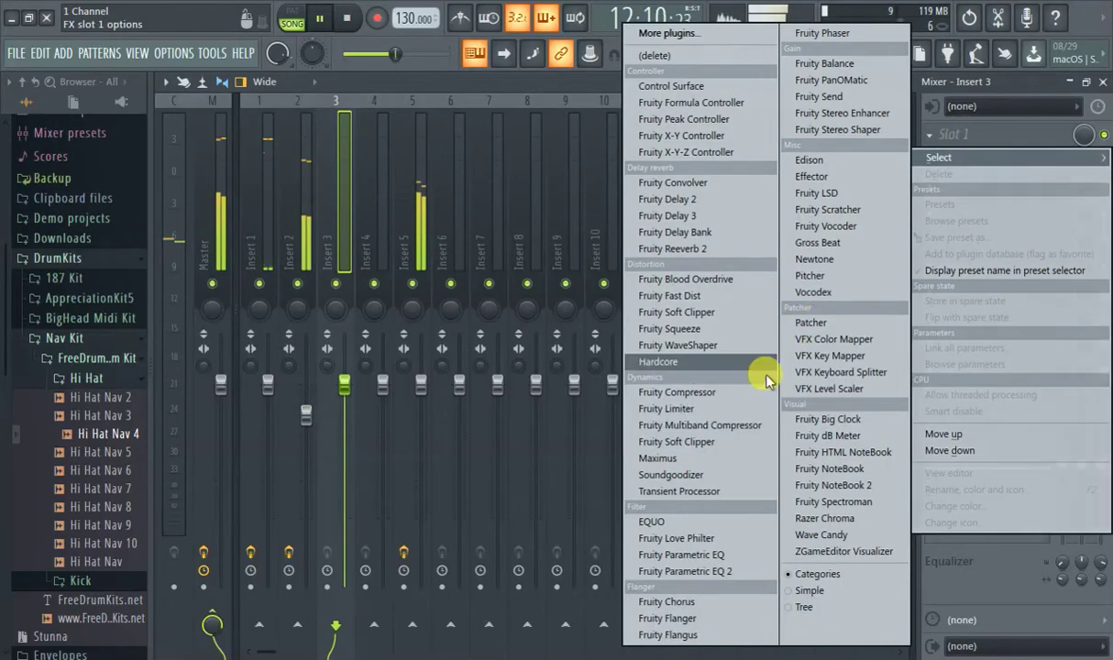
pyautogui.click(584, 563)
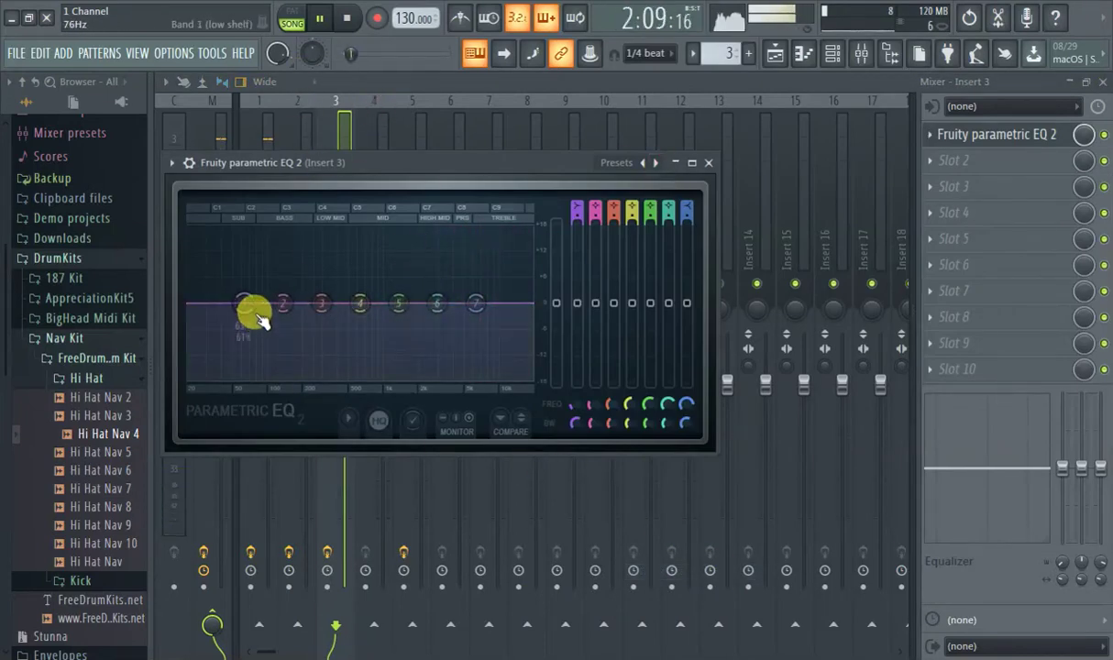
# Cut EQ bands 1 to 5 deeply on Insert 3, with band 2 at about -15.4 dB and 187 Hz, and raise bands 6 and 7 slightly
pyautogui.moveTo(247, 306); pyautogui.dragTo(241, 362)
pyautogui.moveTo(282, 306); pyautogui.dragTo(284, 350)
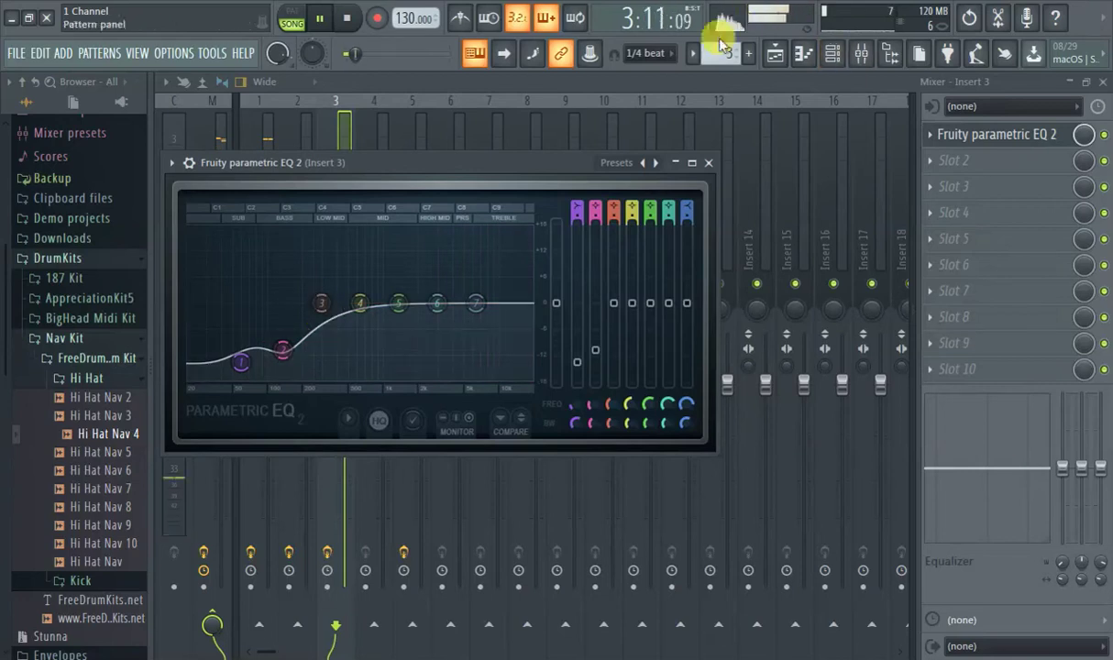
pyautogui.moveTo(326, 303); pyautogui.dragTo(302, 373)
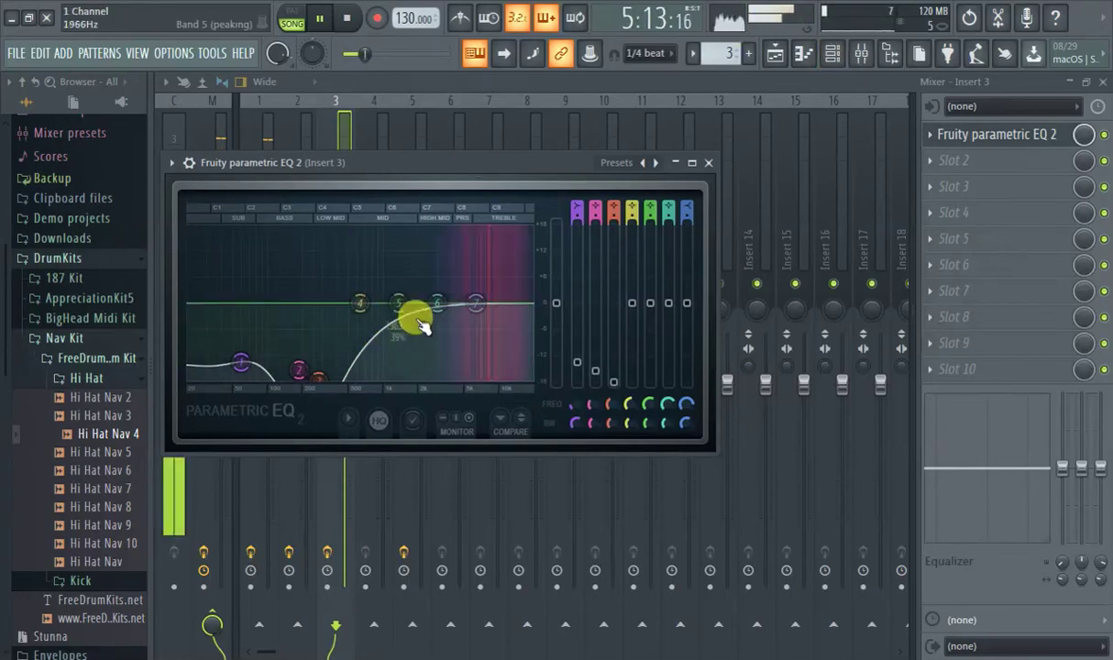
pyautogui.moveTo(359, 305); pyautogui.dragTo(376, 379)
pyautogui.moveTo(397, 303); pyautogui.dragTo(418, 372)
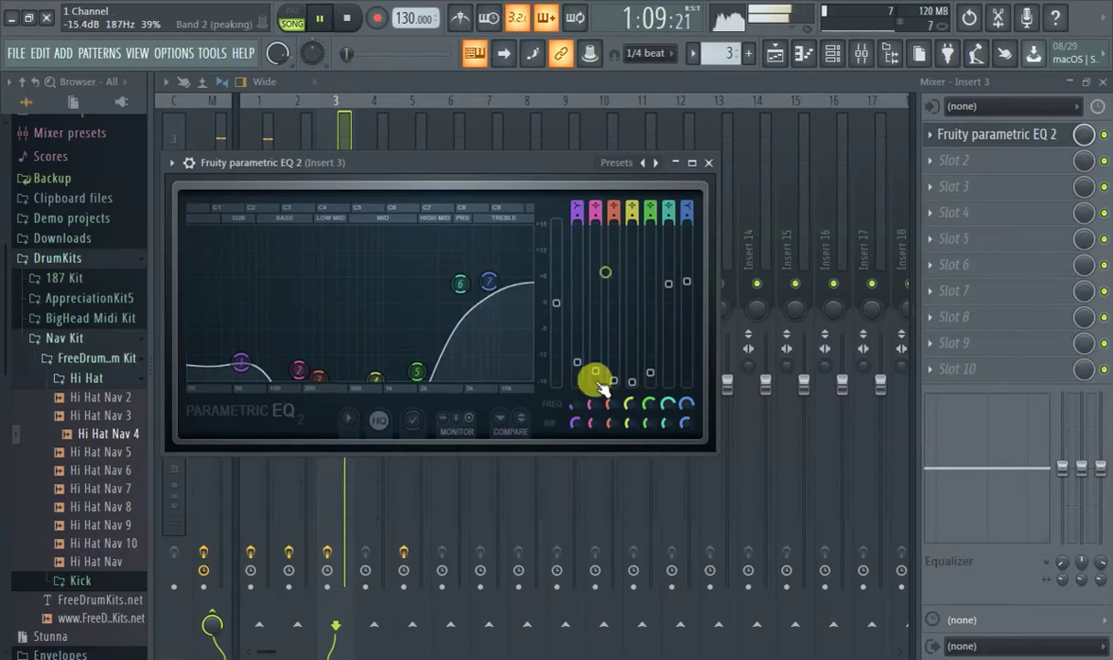
# Reshape bands 5 to 7 of the Insert 3 EQ into a slight treble boost and return to the playlist
pyautogui.moveTo(523, 271); pyautogui.dragTo(481, 303)
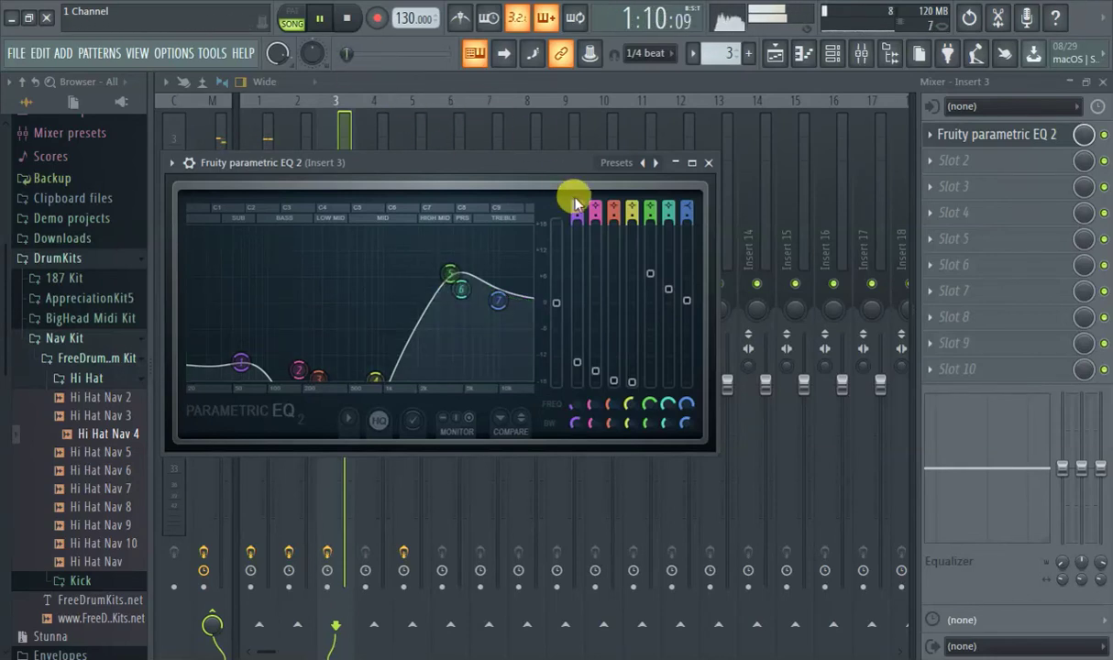
pyautogui.moveTo(470, 306); pyautogui.dragTo(477, 307)
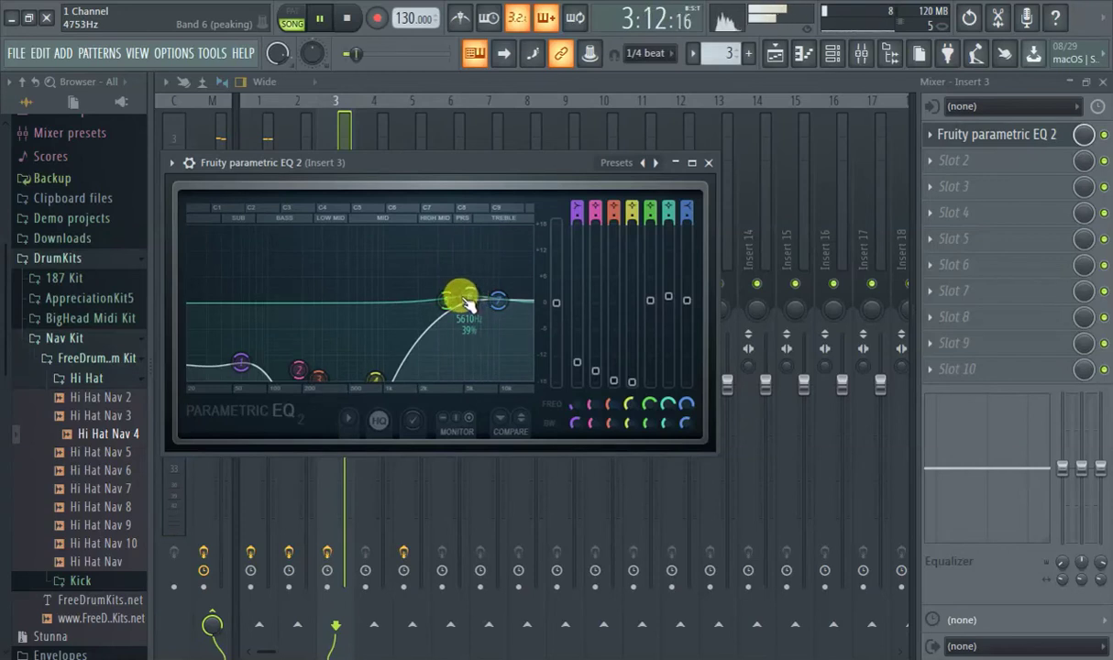
pyautogui.click(372, 83)
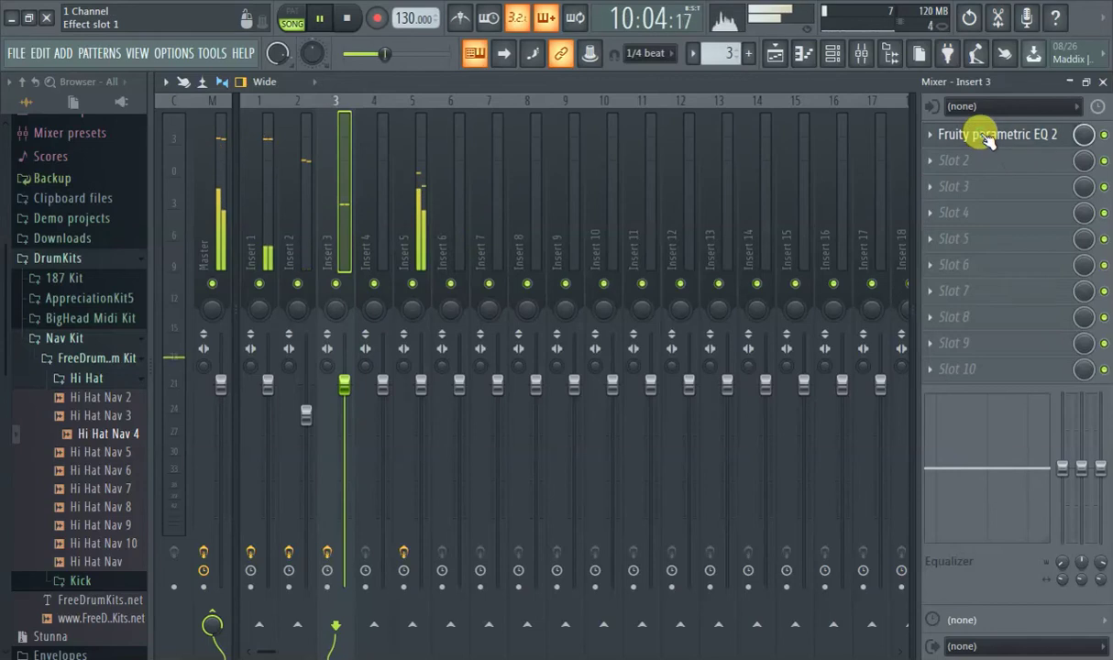
pyautogui.click(989, 135)
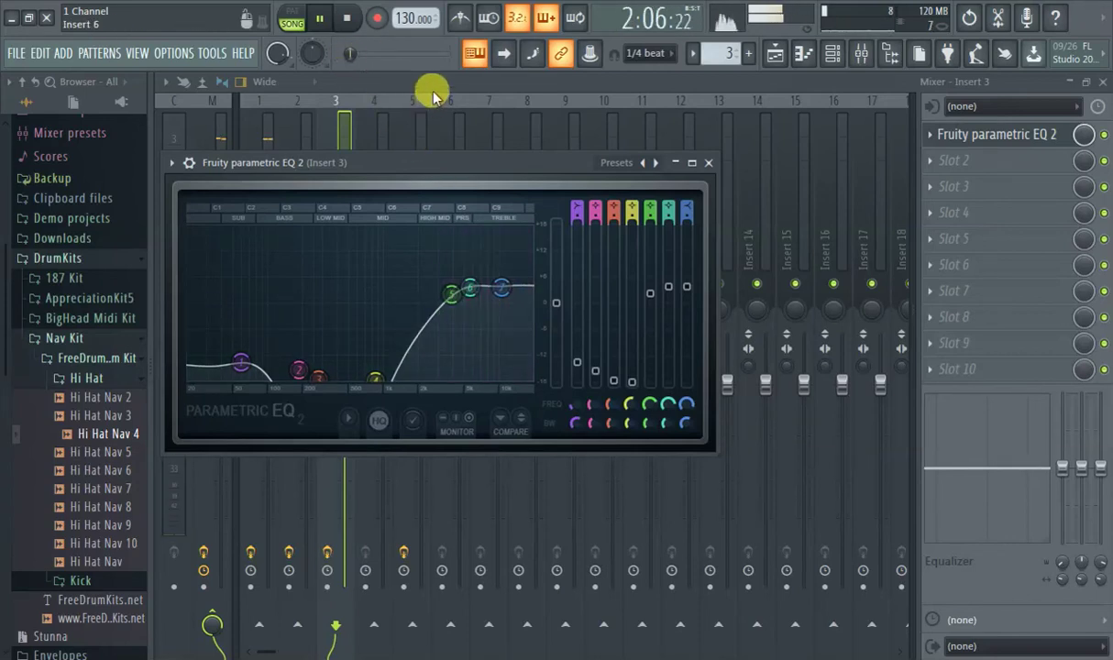
pyautogui.press('Escape')
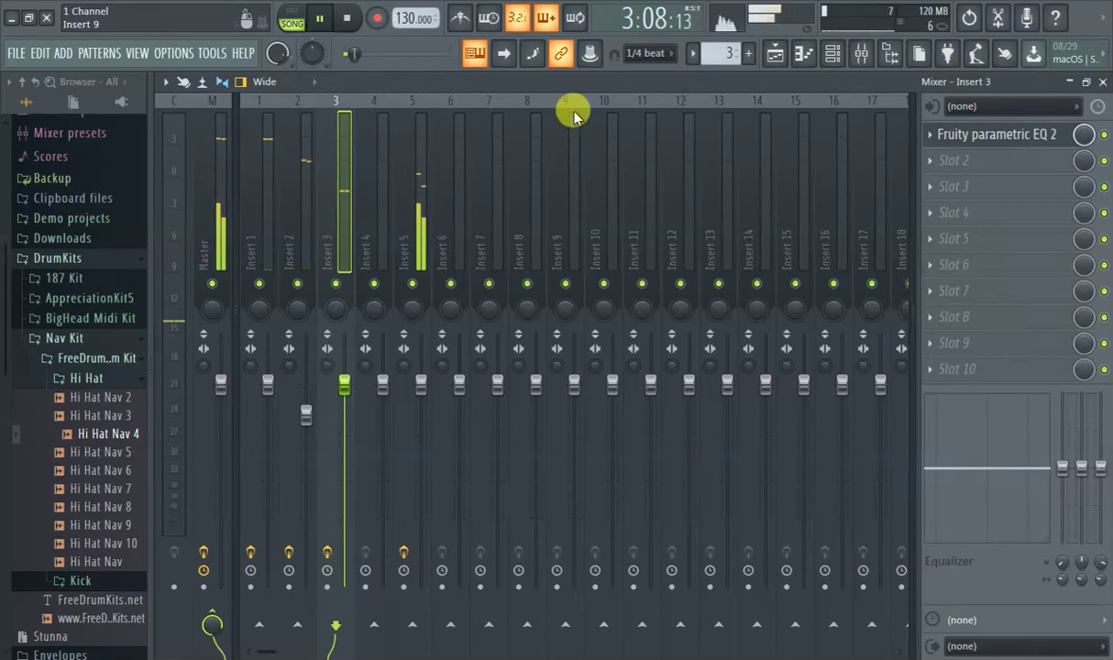
pyautogui.click(778, 52)
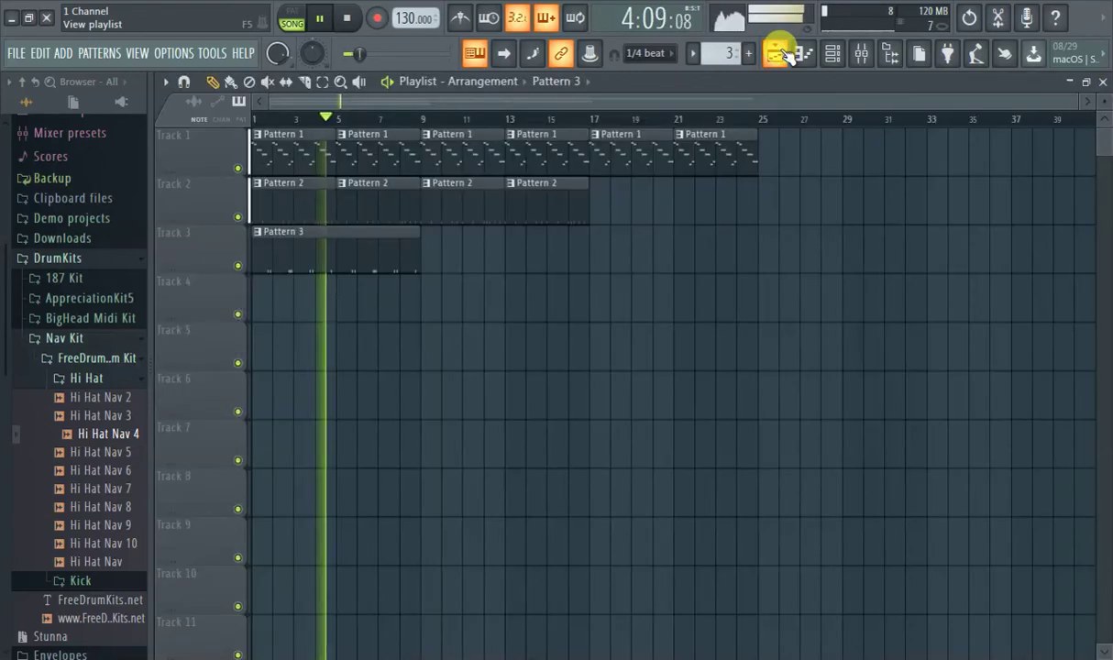